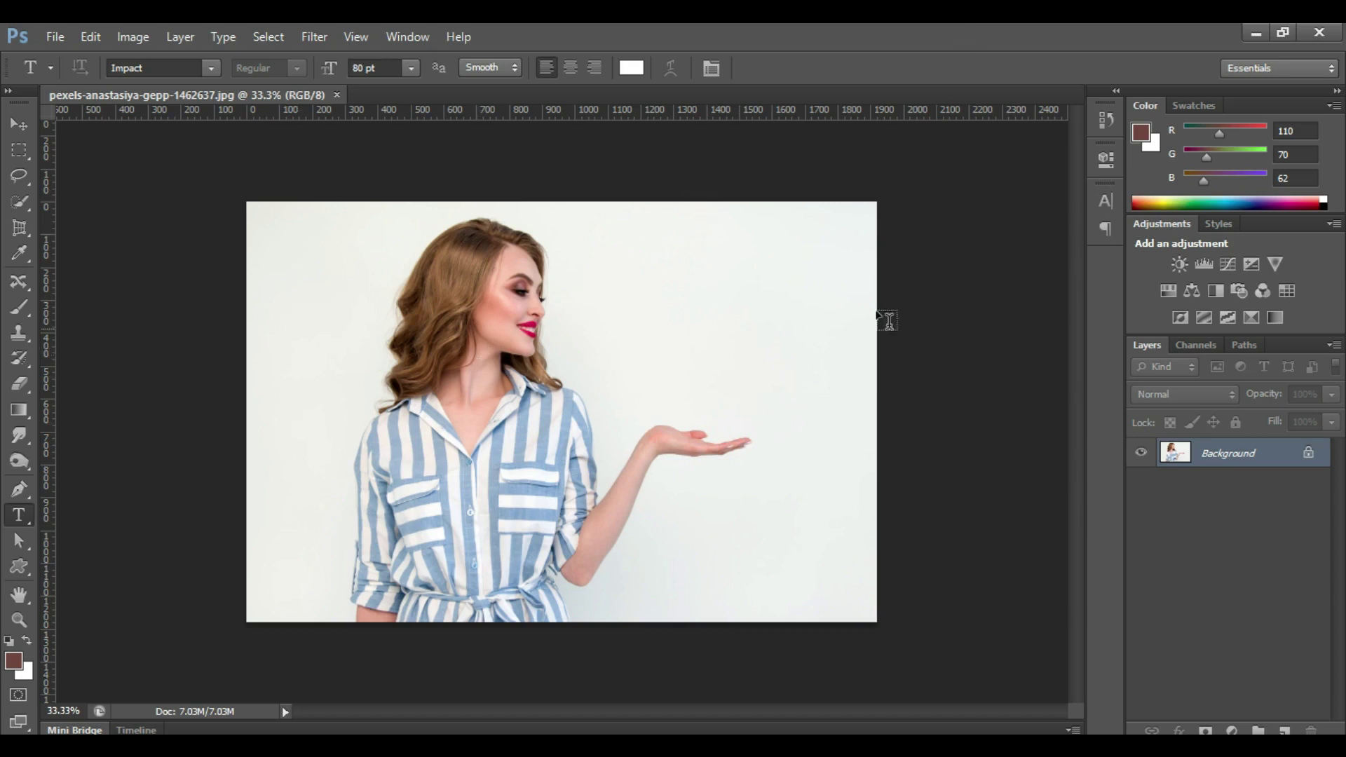
Quick-select the woman's hair, shirt, right sleeve, lower shirt and outstretched arm and hand
{"action": "key", "text": "w"}
{"action": "mouse_move", "coordinate": [484, 266]}
{"action": "left_mouse_down"}
{"action": "mouse_move", "coordinate": [465, 225]}
{"action": "mouse_move", "coordinate": [491, 560]}
{"action": "left_mouse_up"}
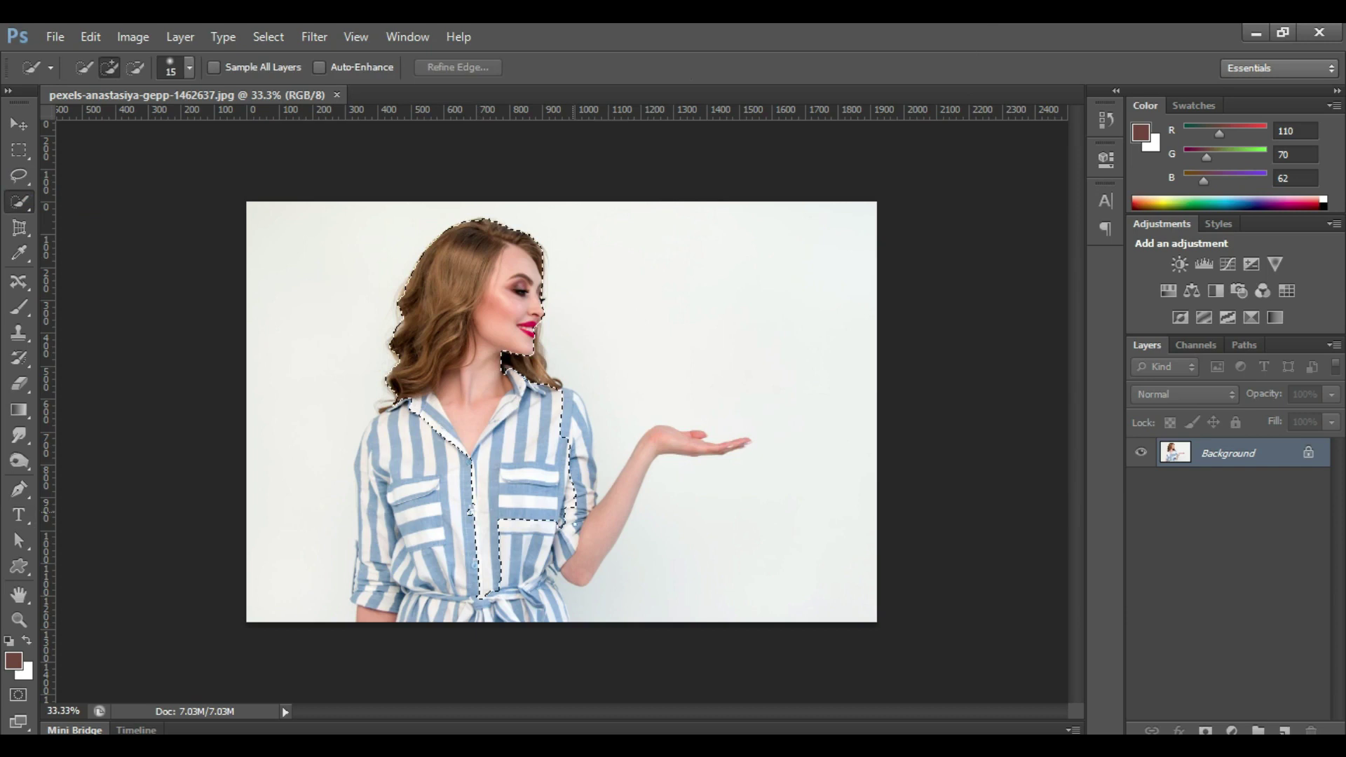
{"action": "left_click_drag", "start_coordinate": [575, 532], "coordinate": [729, 441]}
{"action": "left_click_drag", "start_coordinate": [371, 456], "coordinate": [364, 560]}
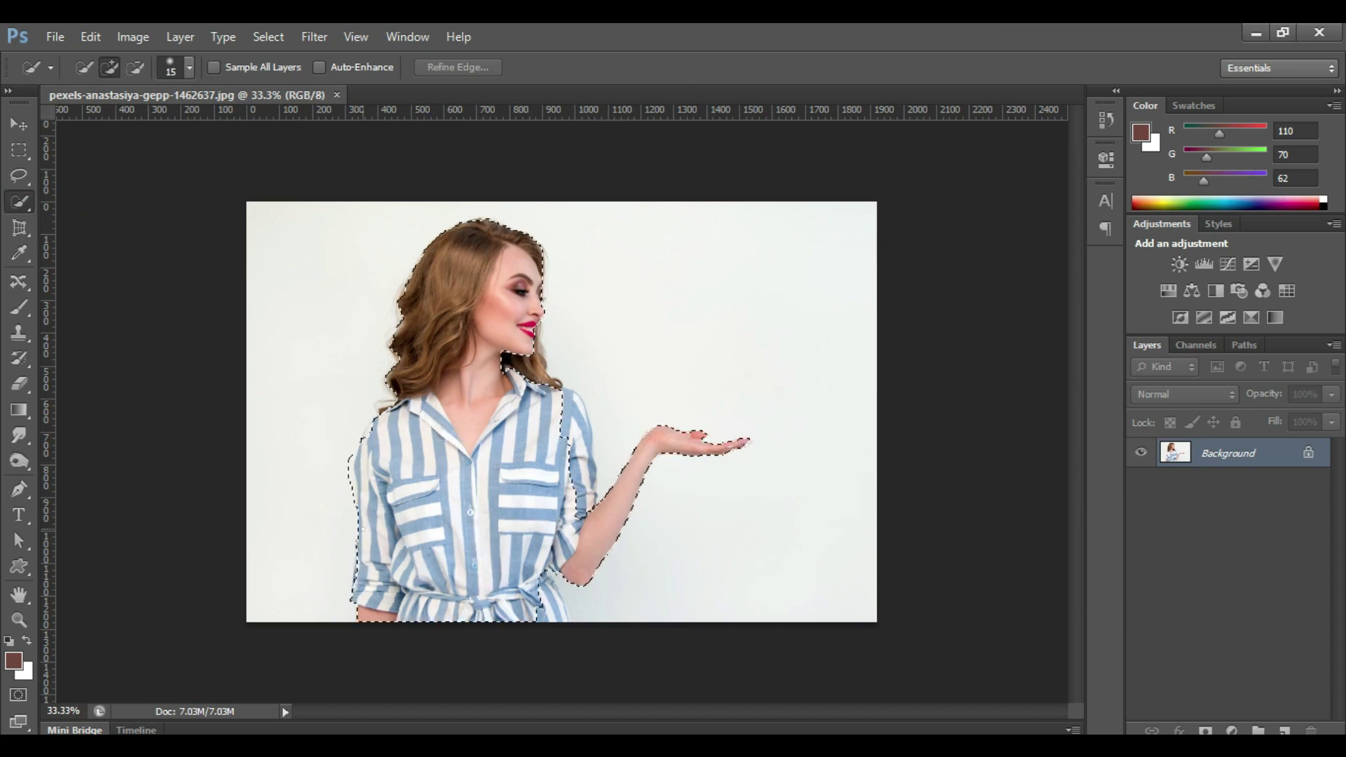
{"action": "left_click_drag", "start_coordinate": [578, 406], "coordinate": [585, 483]}
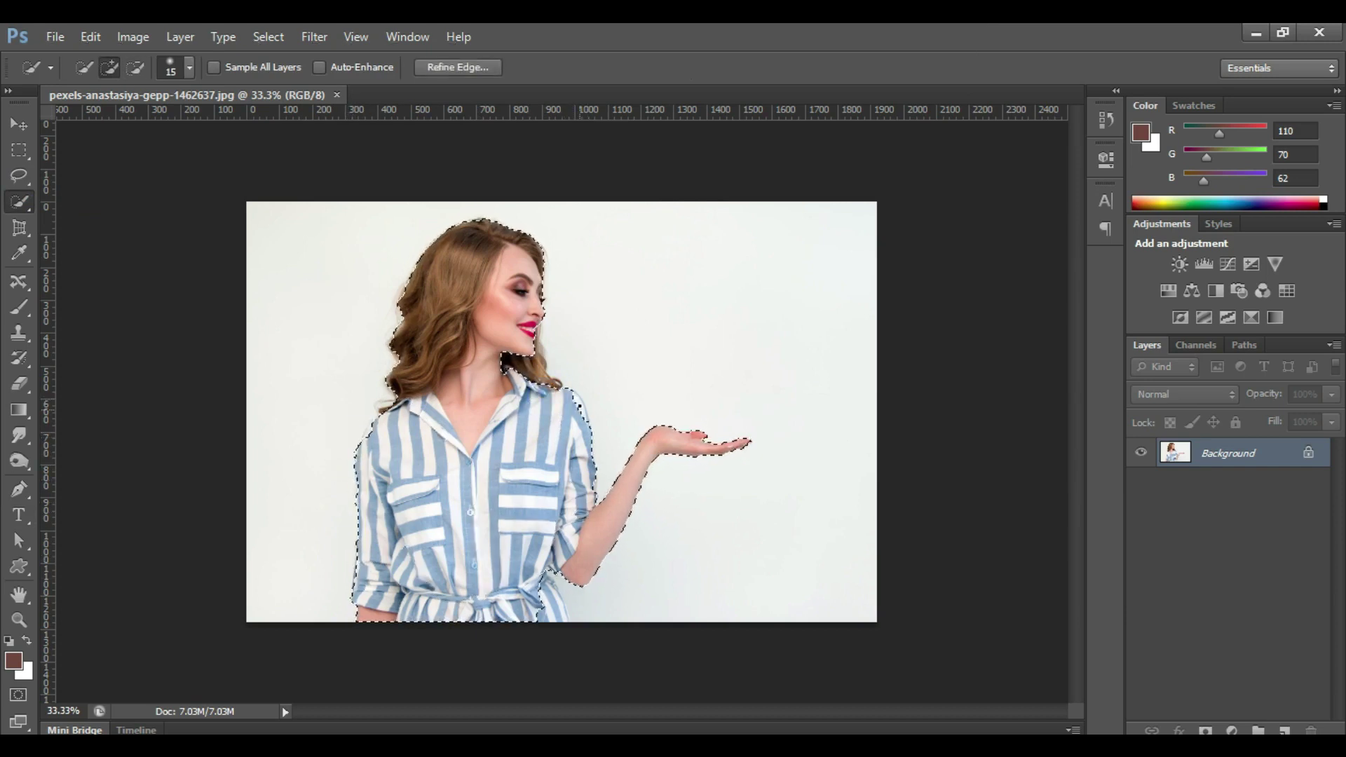
{"action": "left_click_drag", "start_coordinate": [557, 589], "coordinate": [564, 616]}
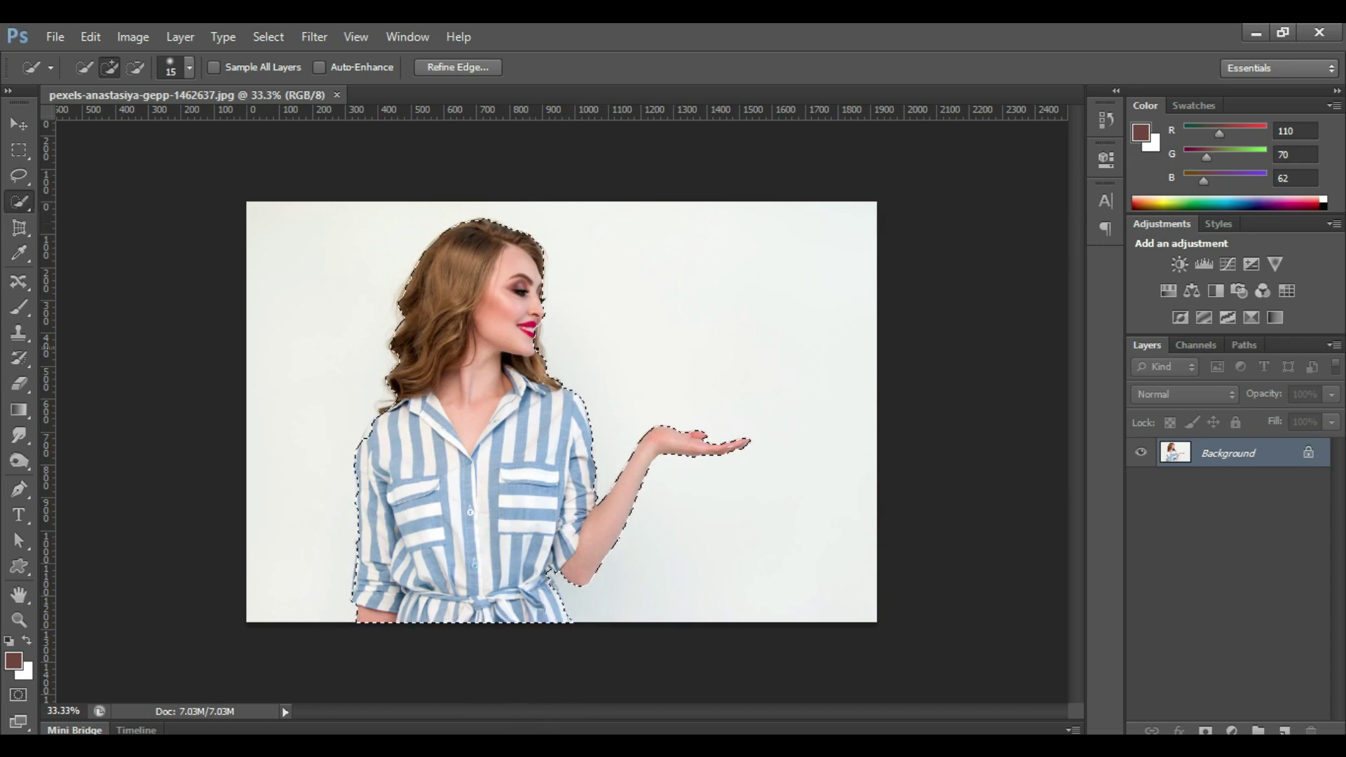
Apply Select > Modify > Smooth to the woman's selection with a 10-pixel sample radius
{"action": "left_click", "coordinate": [270, 36]}
{"action": "mouse_move", "coordinate": [316, 254]}
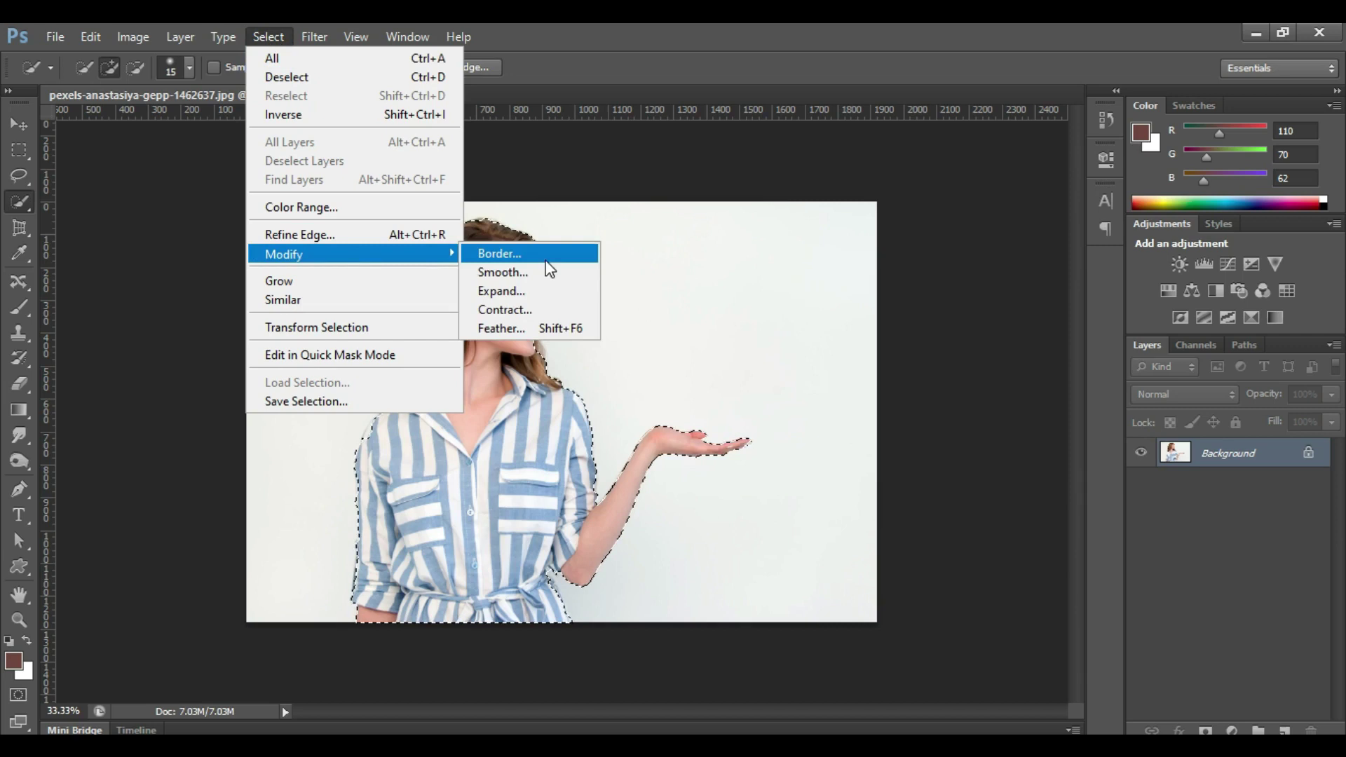
{"action": "left_click", "coordinate": [536, 274]}
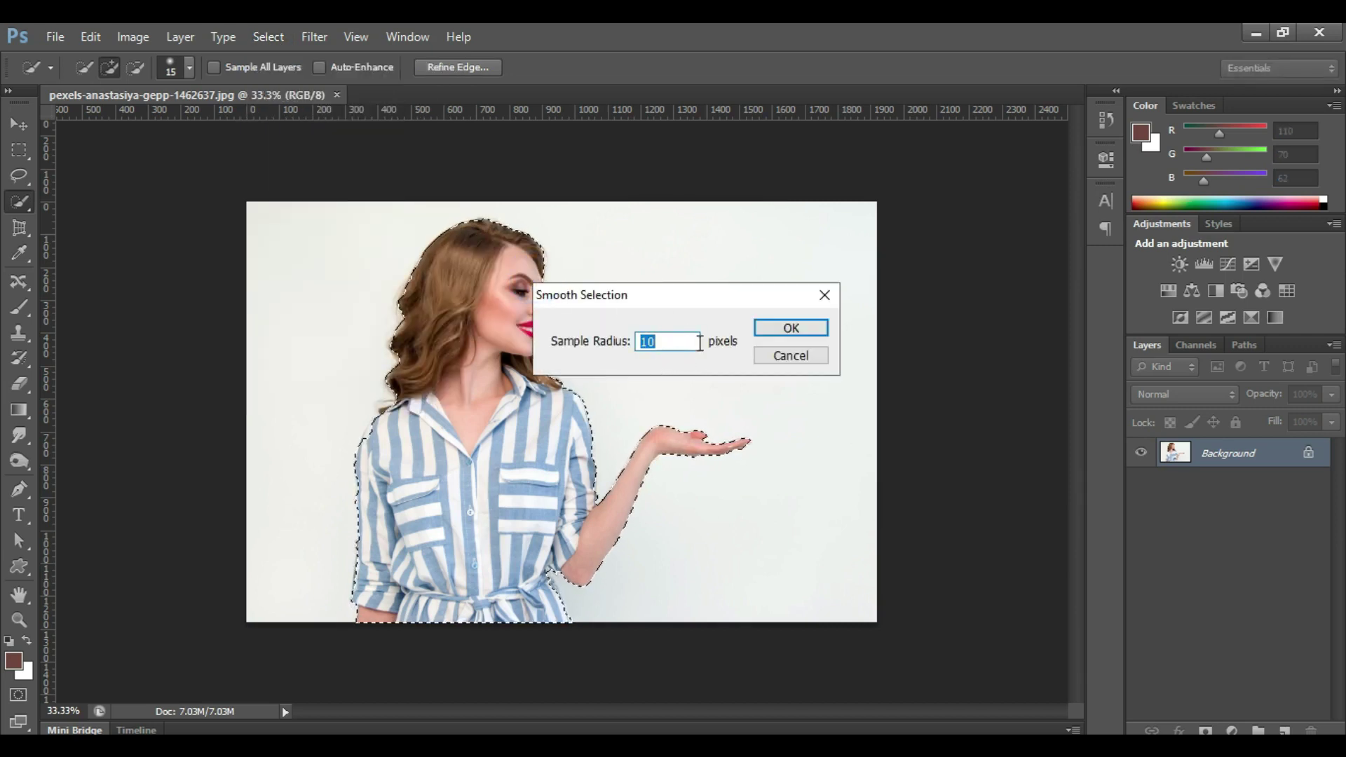
{"action": "left_click", "coordinate": [780, 329]}
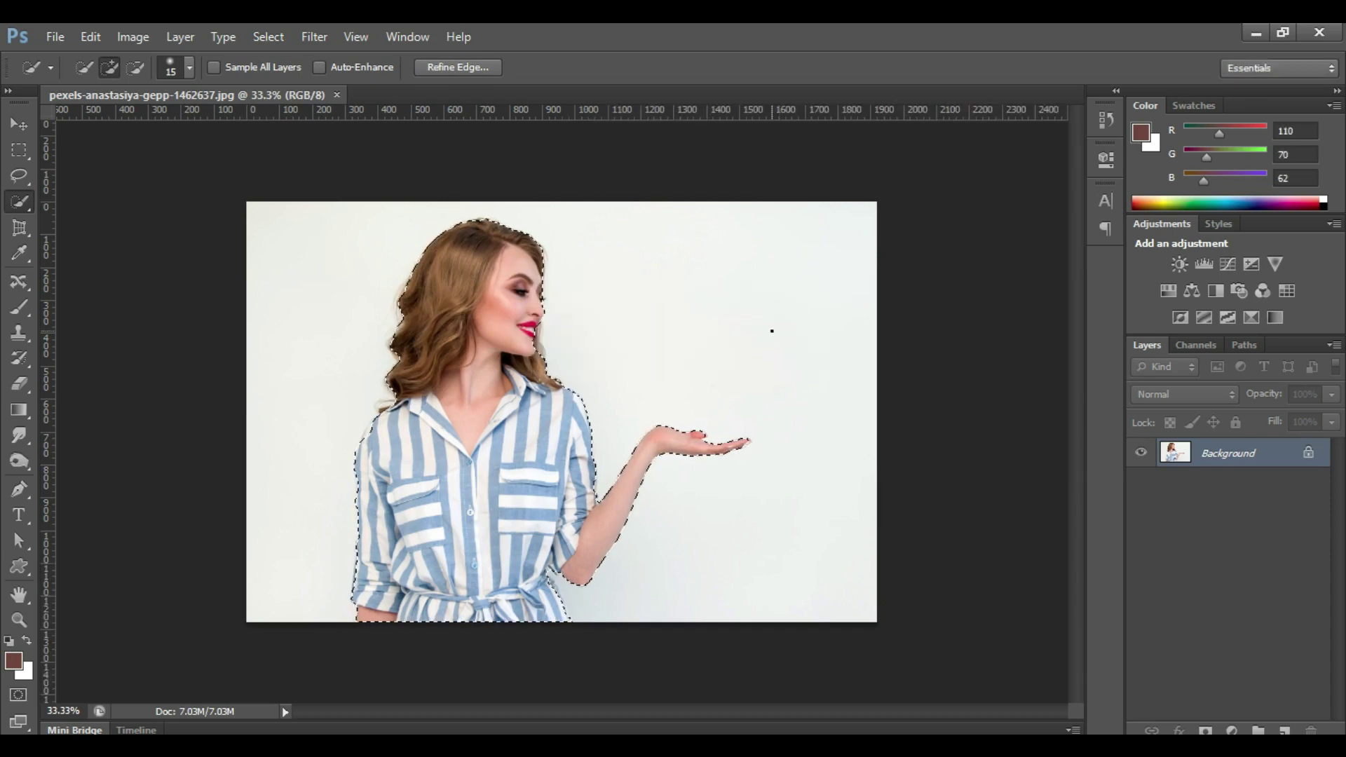
Expand the selection by 50 pixels
{"action": "left_click", "coordinate": [269, 37]}
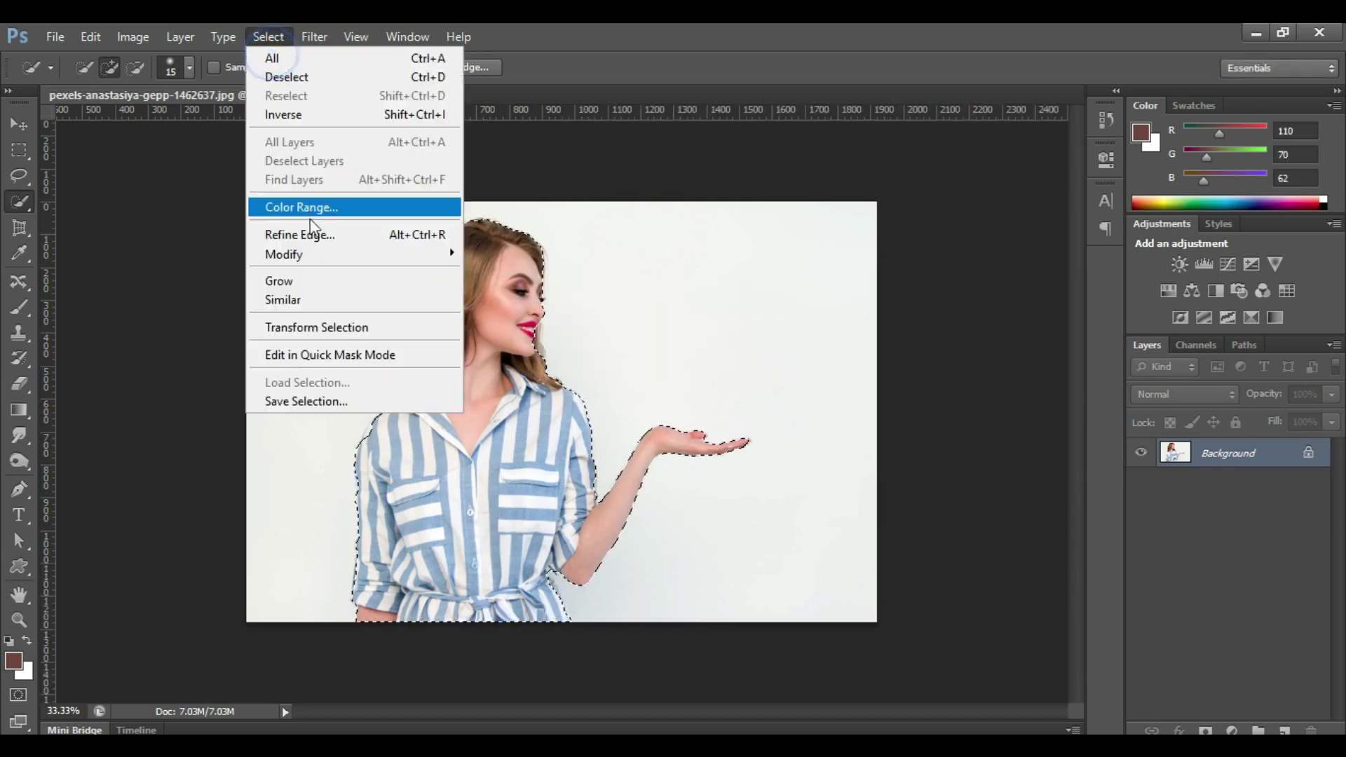
{"action": "mouse_move", "coordinate": [284, 254]}
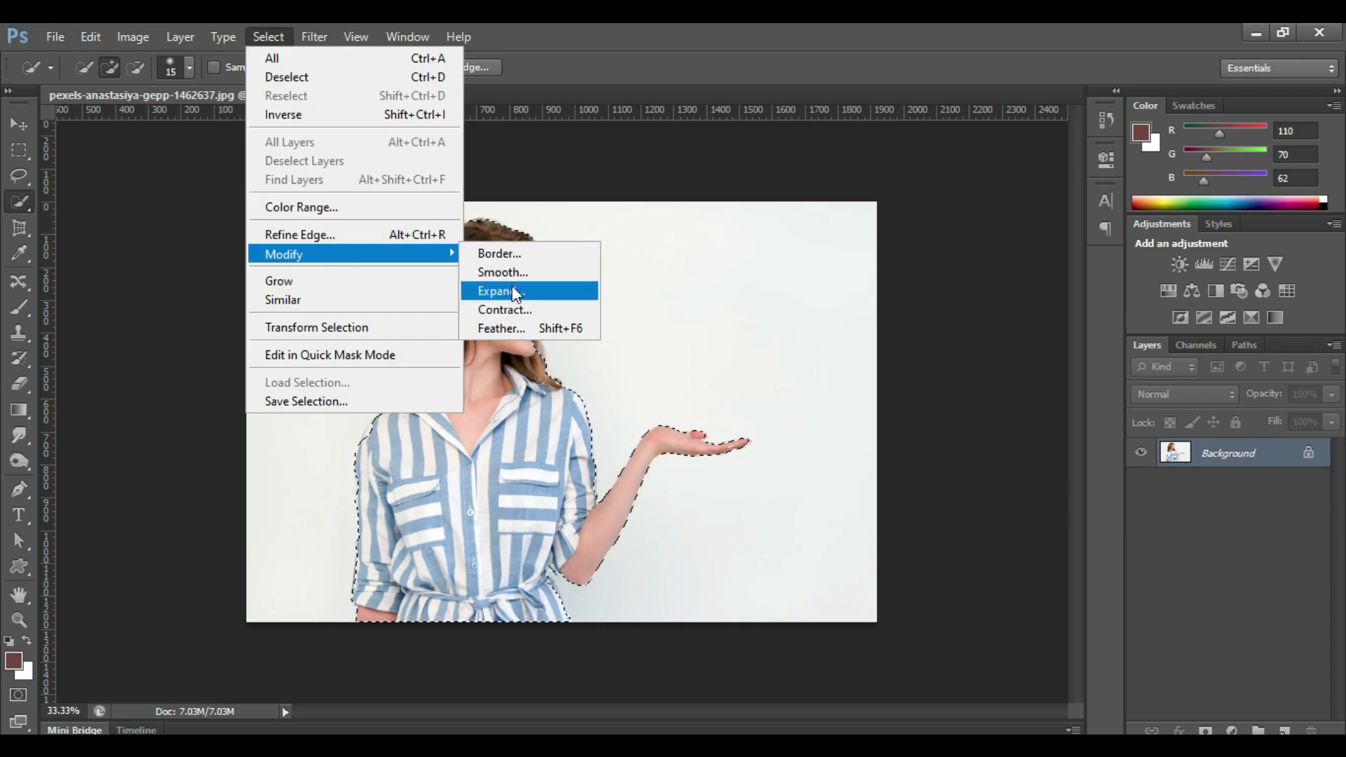
{"action": "left_click", "coordinate": [513, 289]}
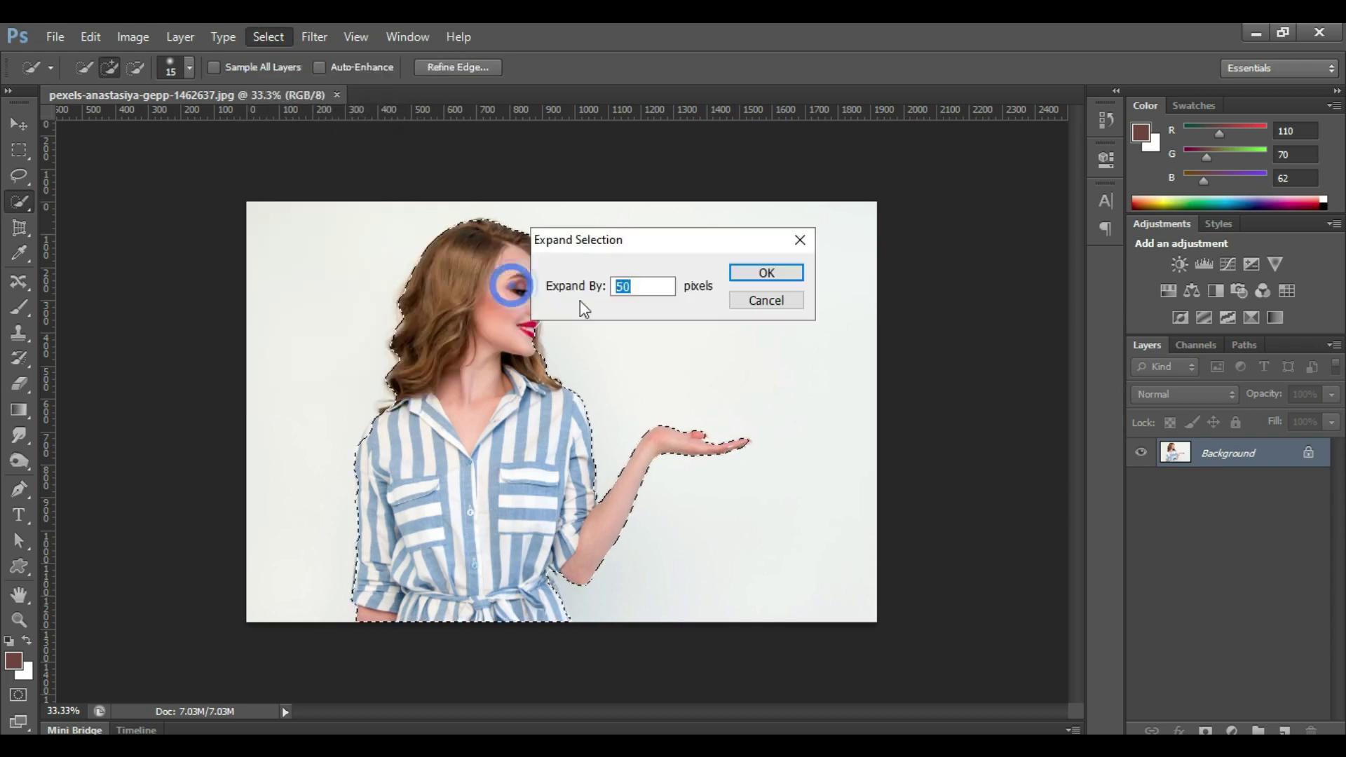
{"action": "left_click", "coordinate": [735, 279]}
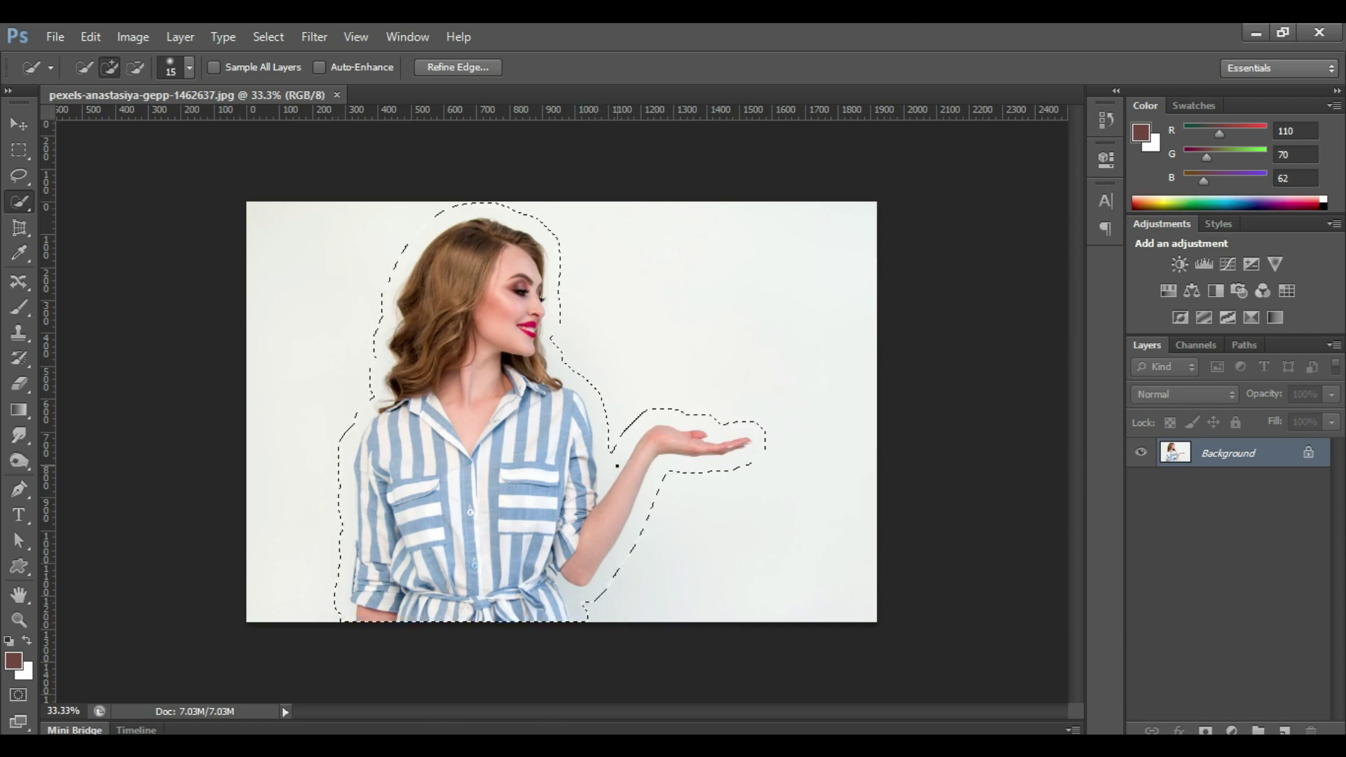
Expand the selection by another 10 pixels
{"action": "left_click", "coordinate": [268, 38]}
{"action": "mouse_move", "coordinate": [315, 253]}
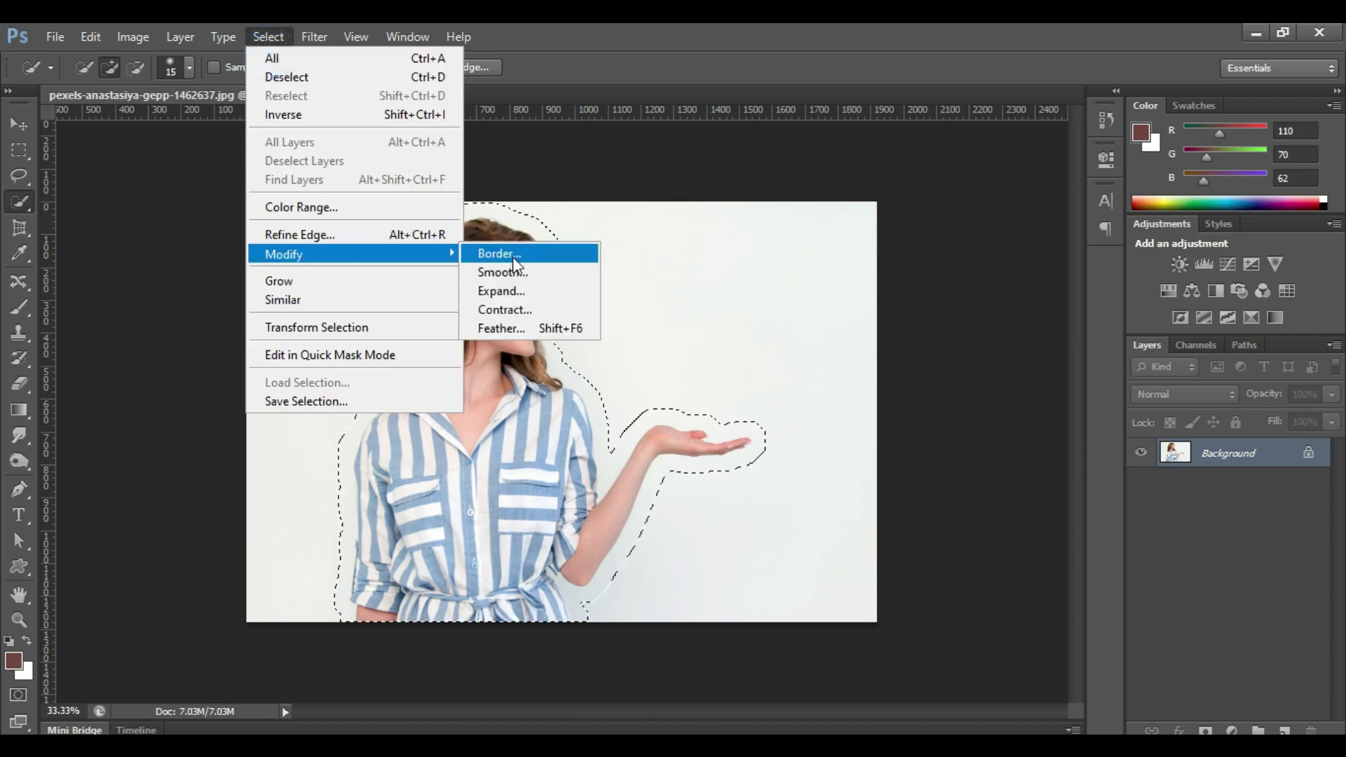
{"action": "left_click", "coordinate": [525, 290]}
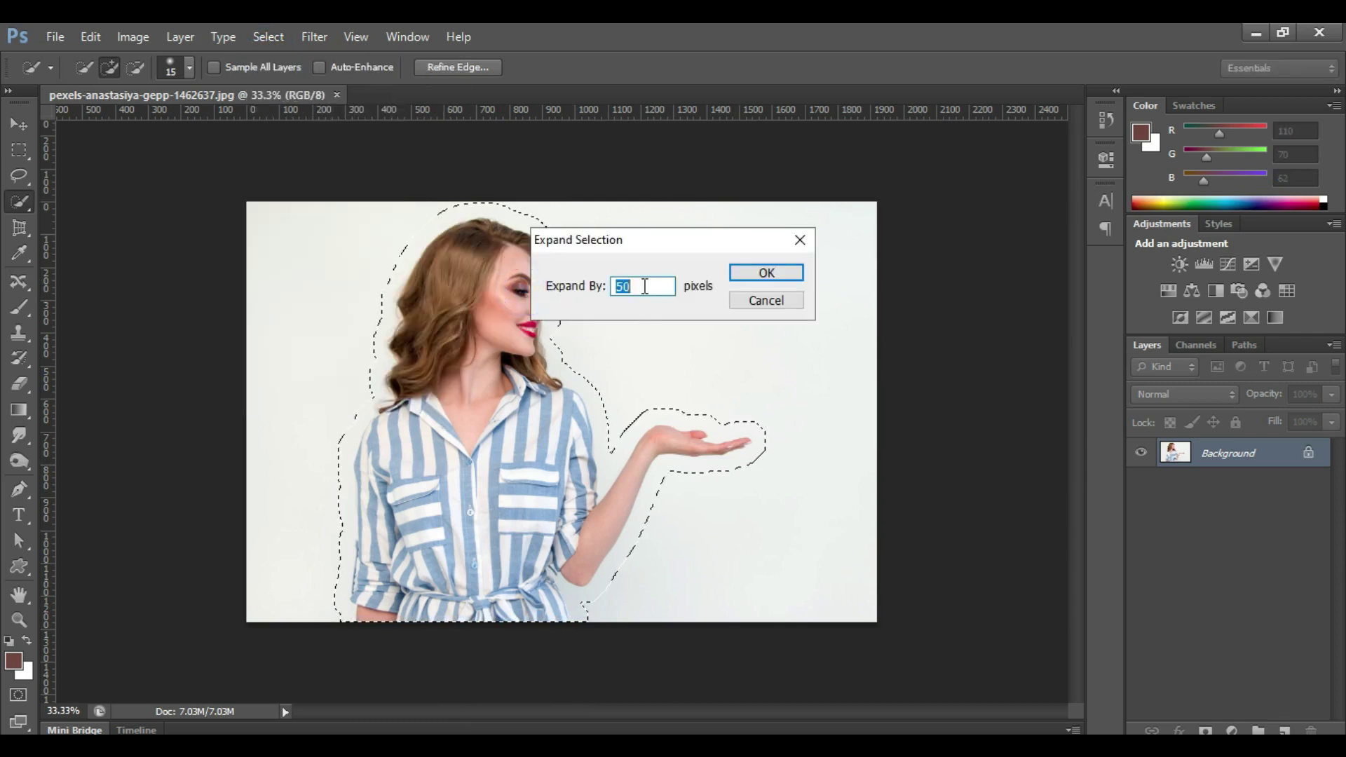
{"action": "left_click", "coordinate": [644, 287]}
{"action": "double_click", "coordinate": [644, 287]}
{"action": "type", "text": "10"}
{"action": "left_click", "coordinate": [765, 272]}
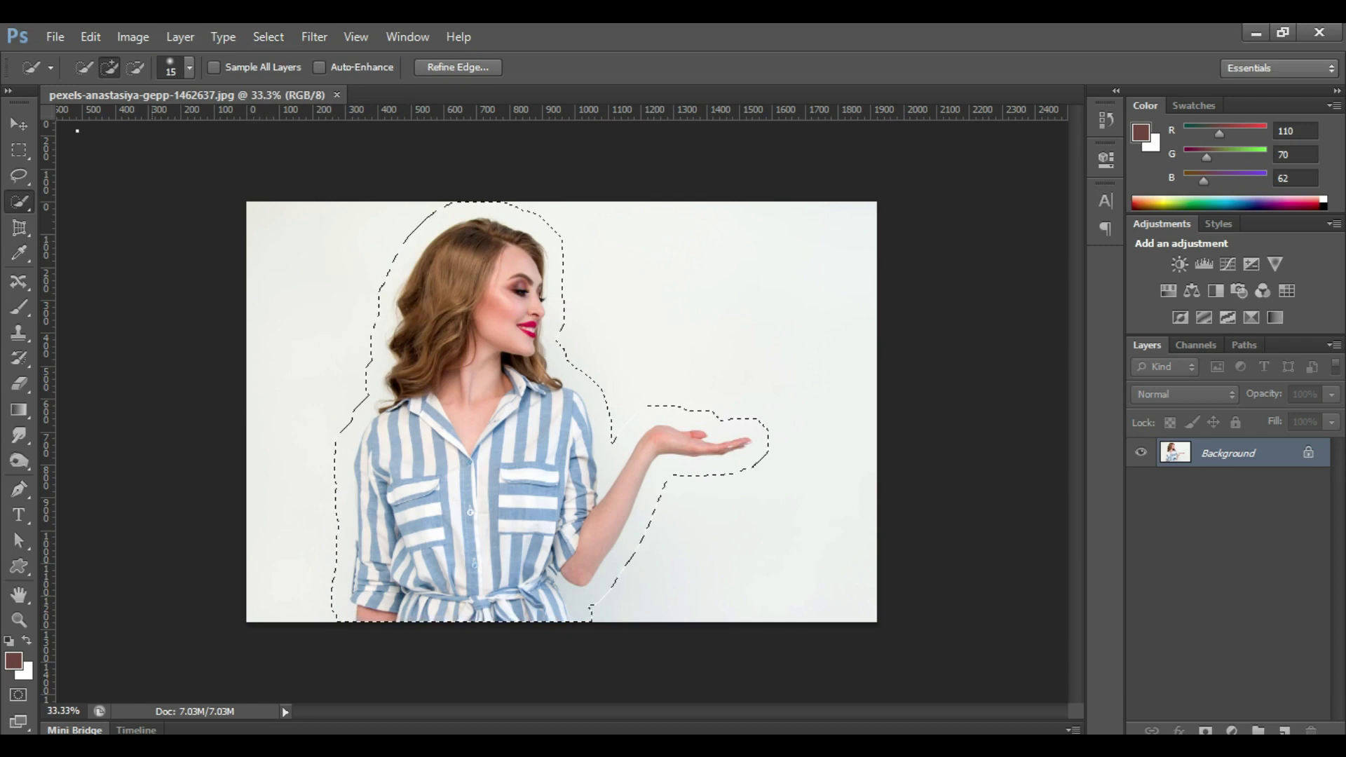
Convert the expanded selection into a work path at 1.0 tolerance and show the Paths list
{"action": "left_click", "coordinate": [27, 151]}
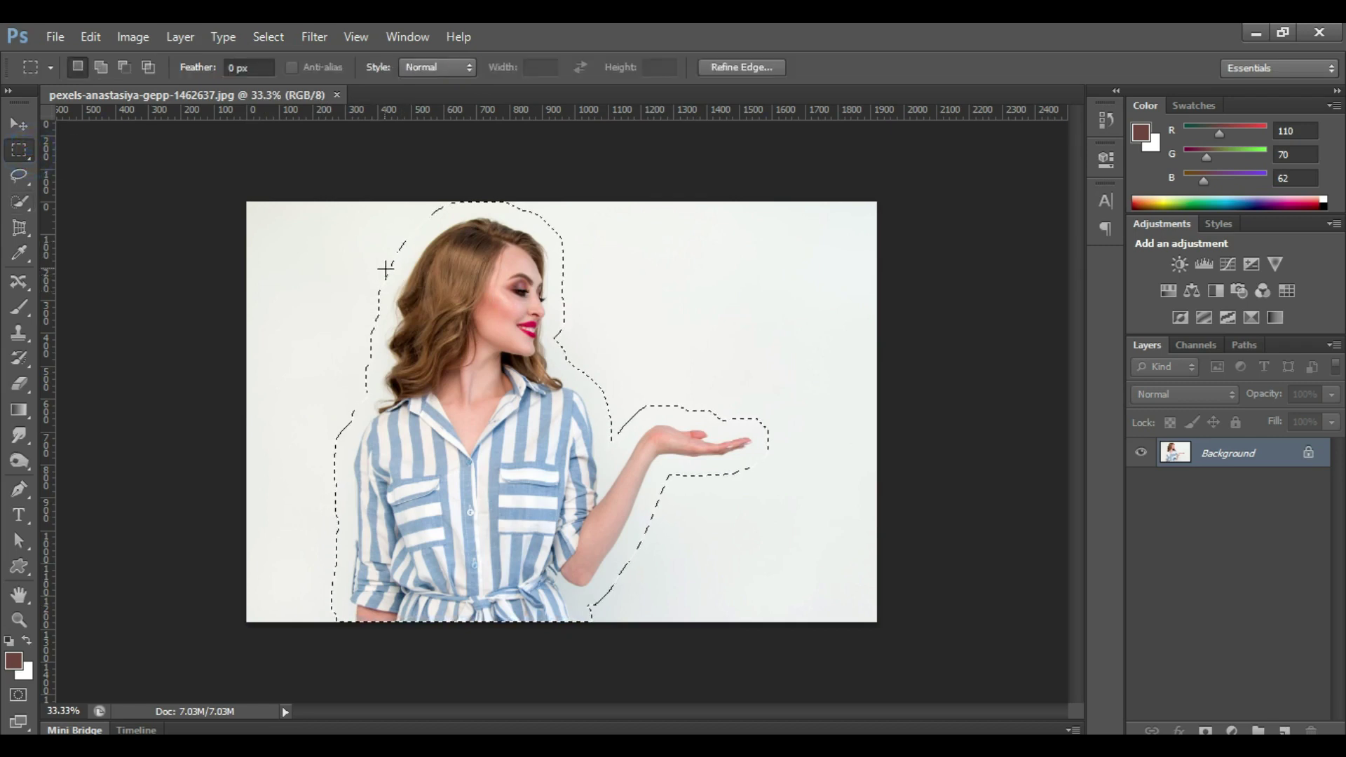
{"action": "right_click", "coordinate": [385, 268]}
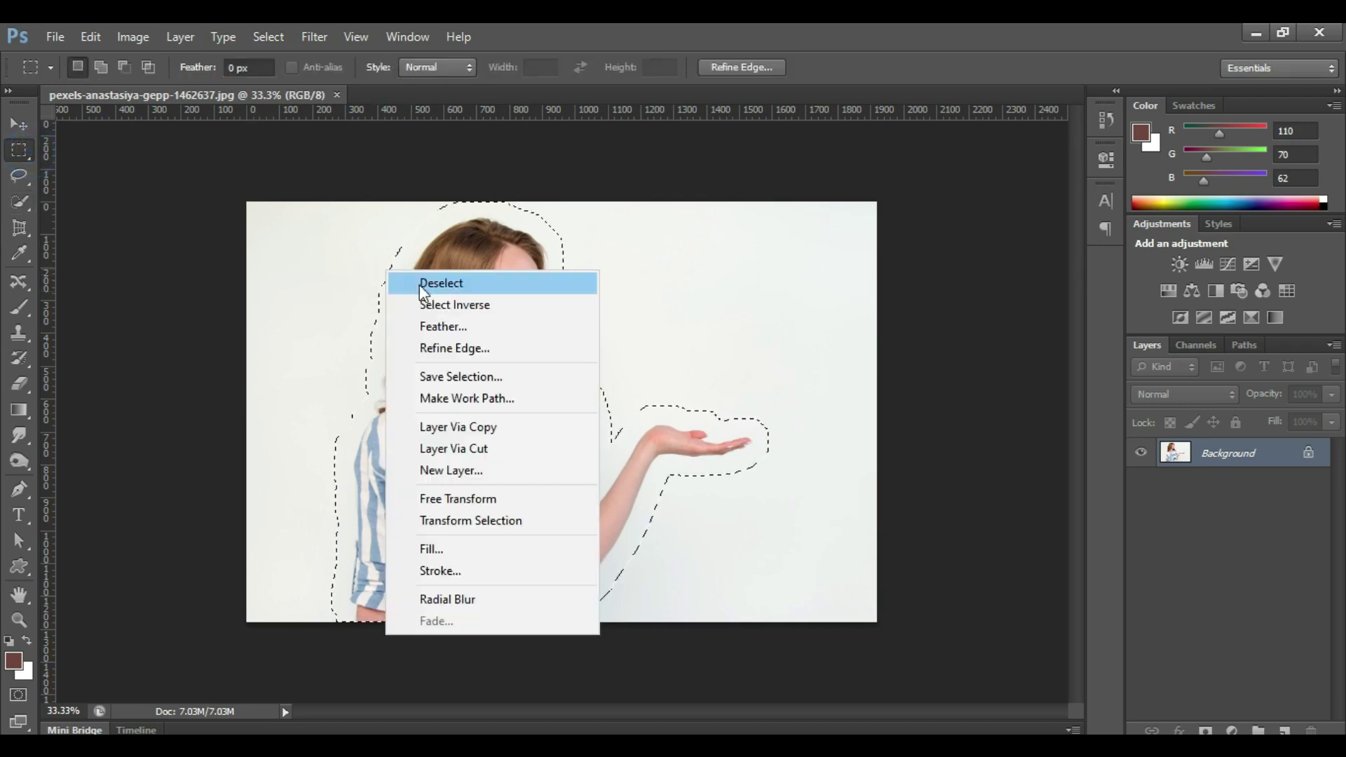
{"action": "left_click", "coordinate": [485, 400]}
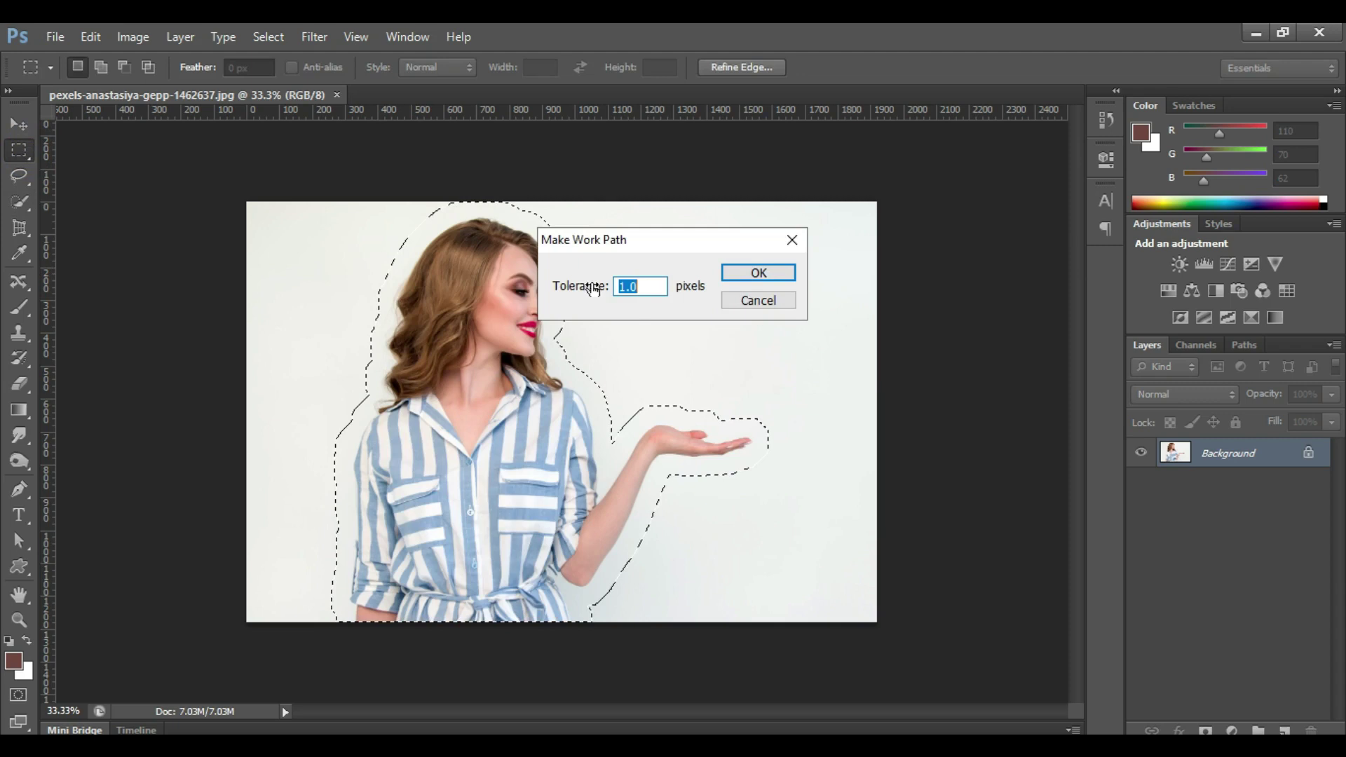
{"action": "left_click", "coordinate": [758, 273]}
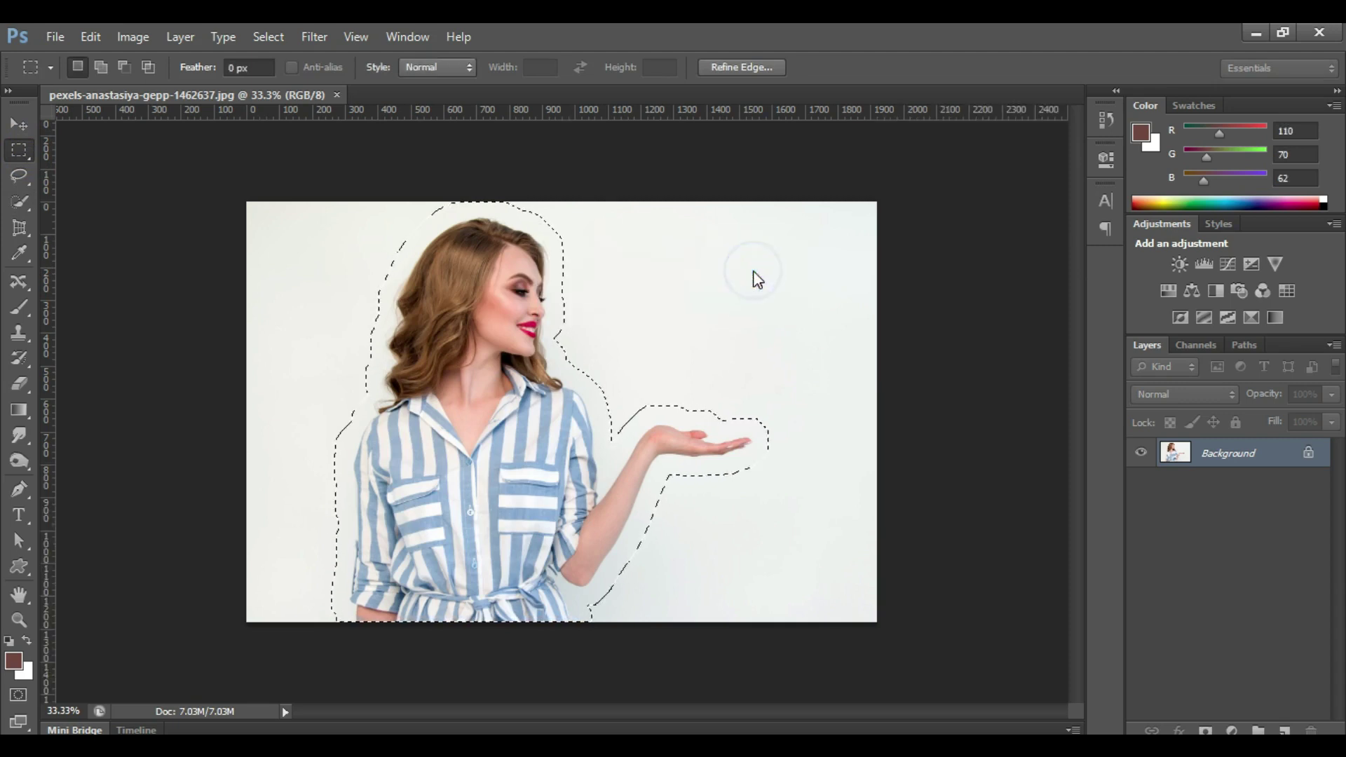
{"action": "left_click", "coordinate": [1253, 344]}
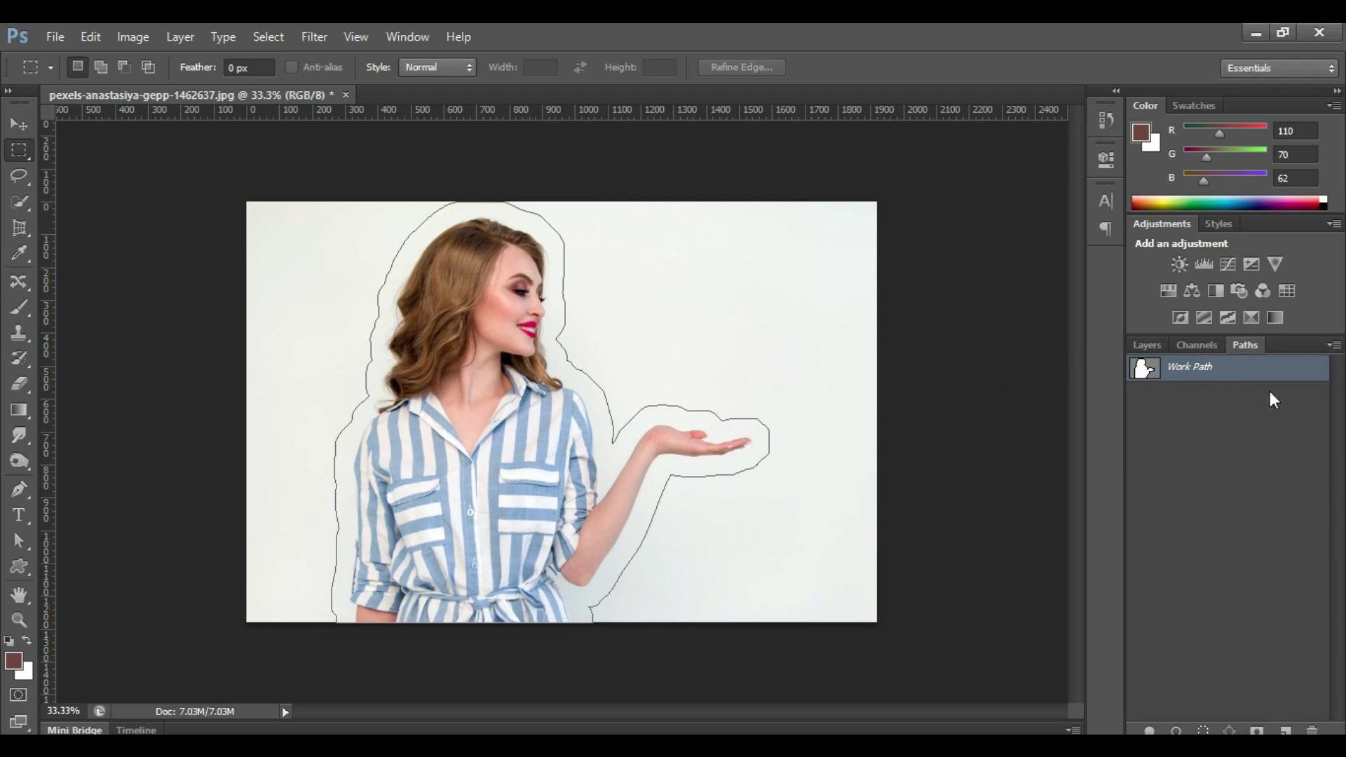
Save the work path as Path 1 and start horizontal type on its lower-left end
{"action": "left_click", "coordinate": [1331, 345]}
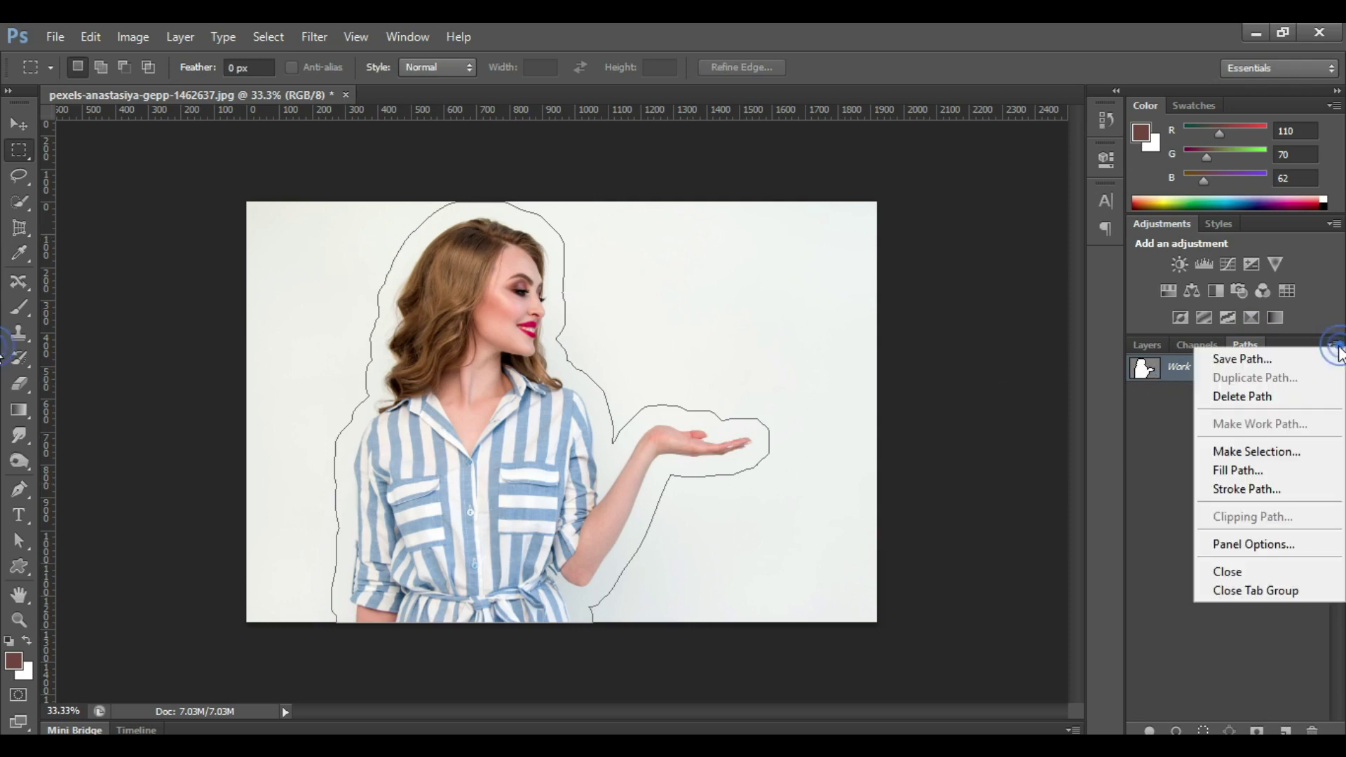
{"action": "left_click", "coordinate": [1276, 367]}
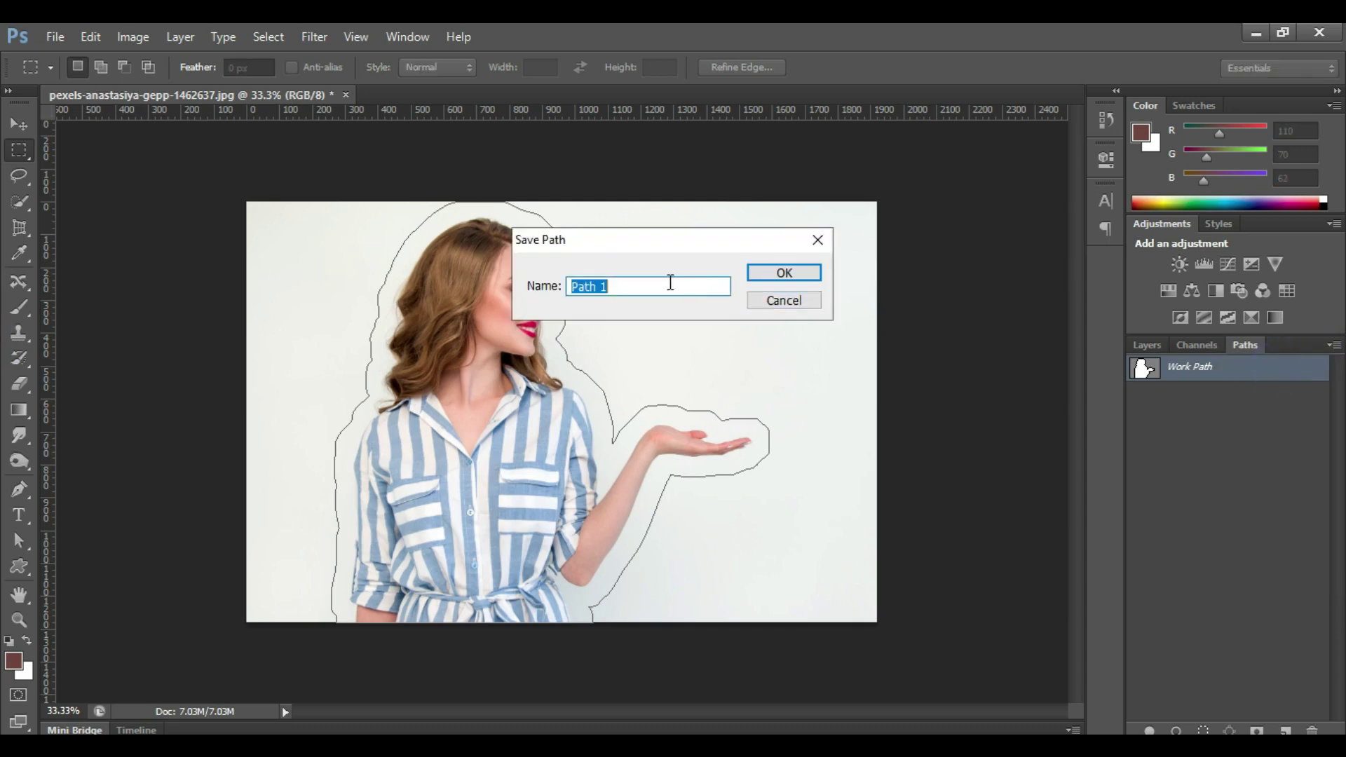
{"action": "left_click", "coordinate": [776, 274]}
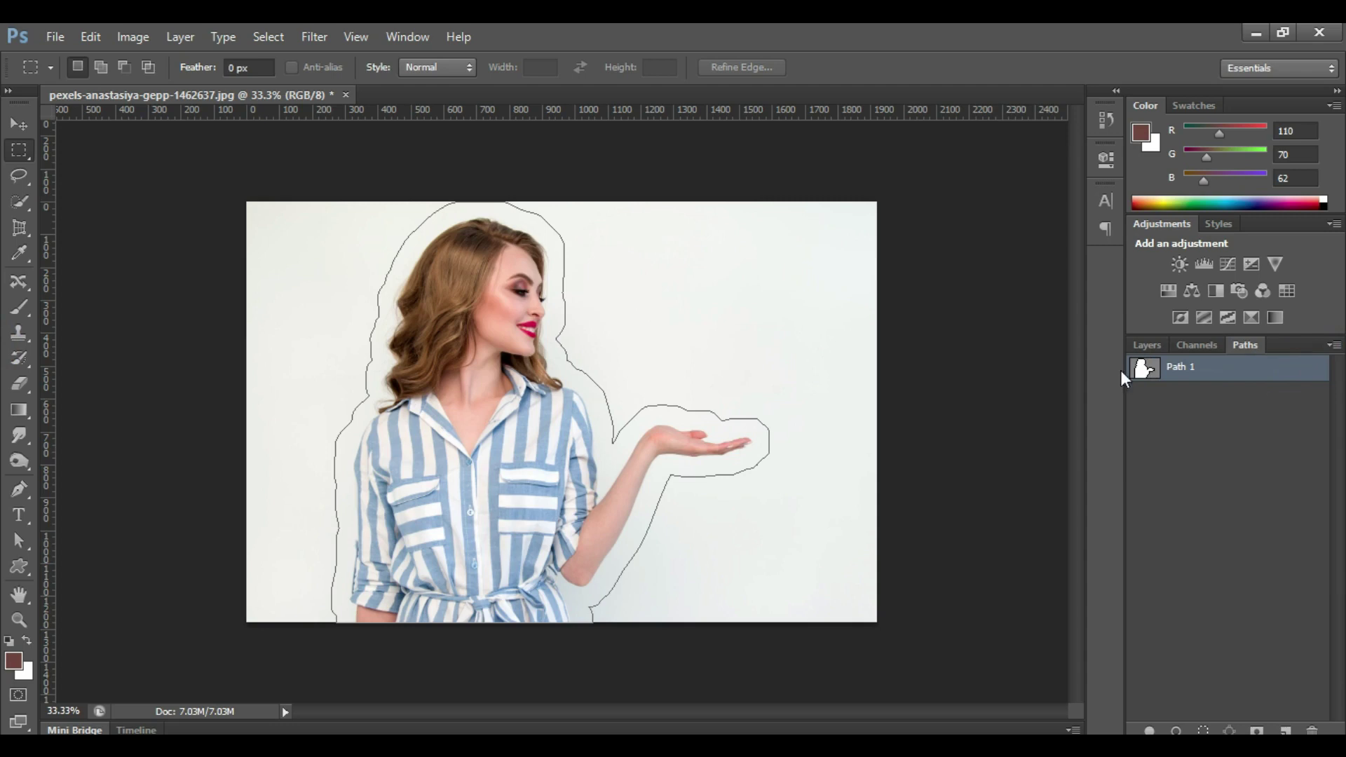
{"action": "left_click", "coordinate": [20, 516]}
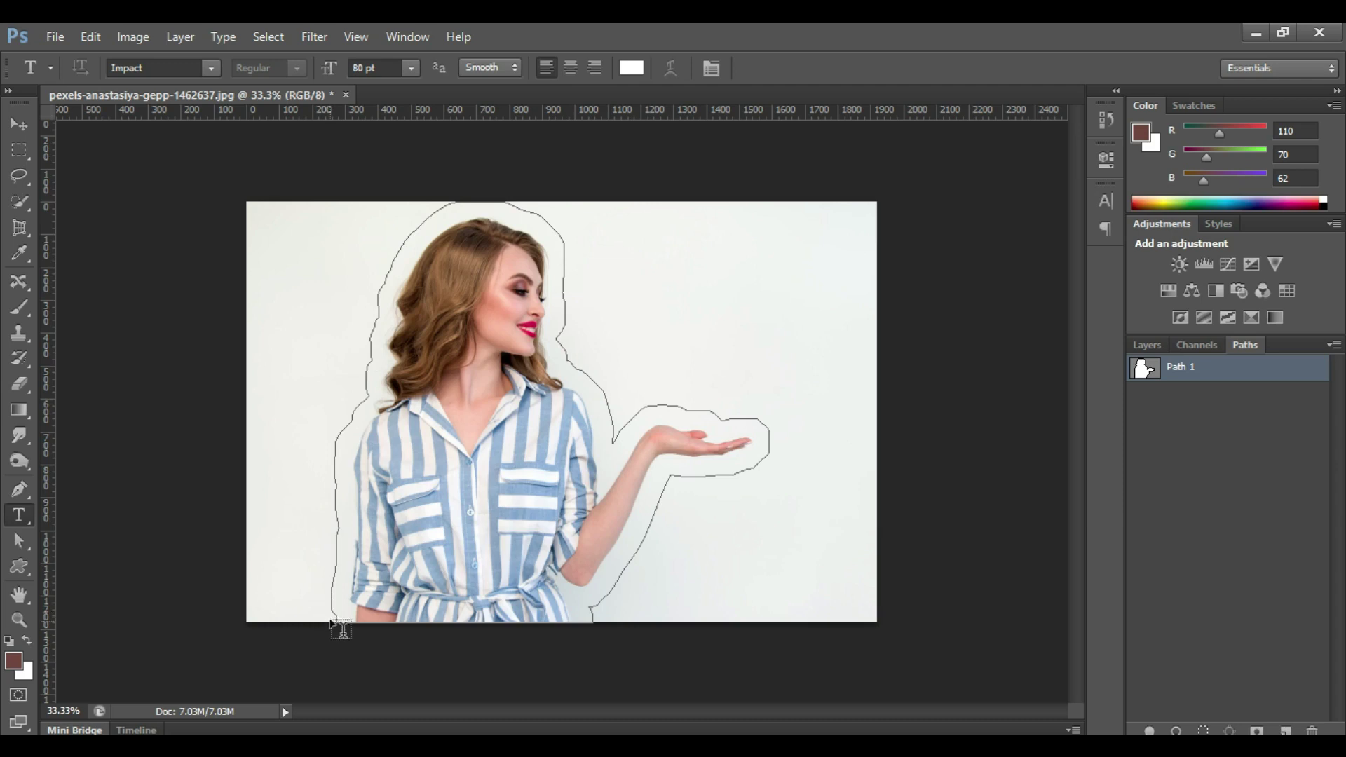
{"action": "left_click", "coordinate": [331, 611]}
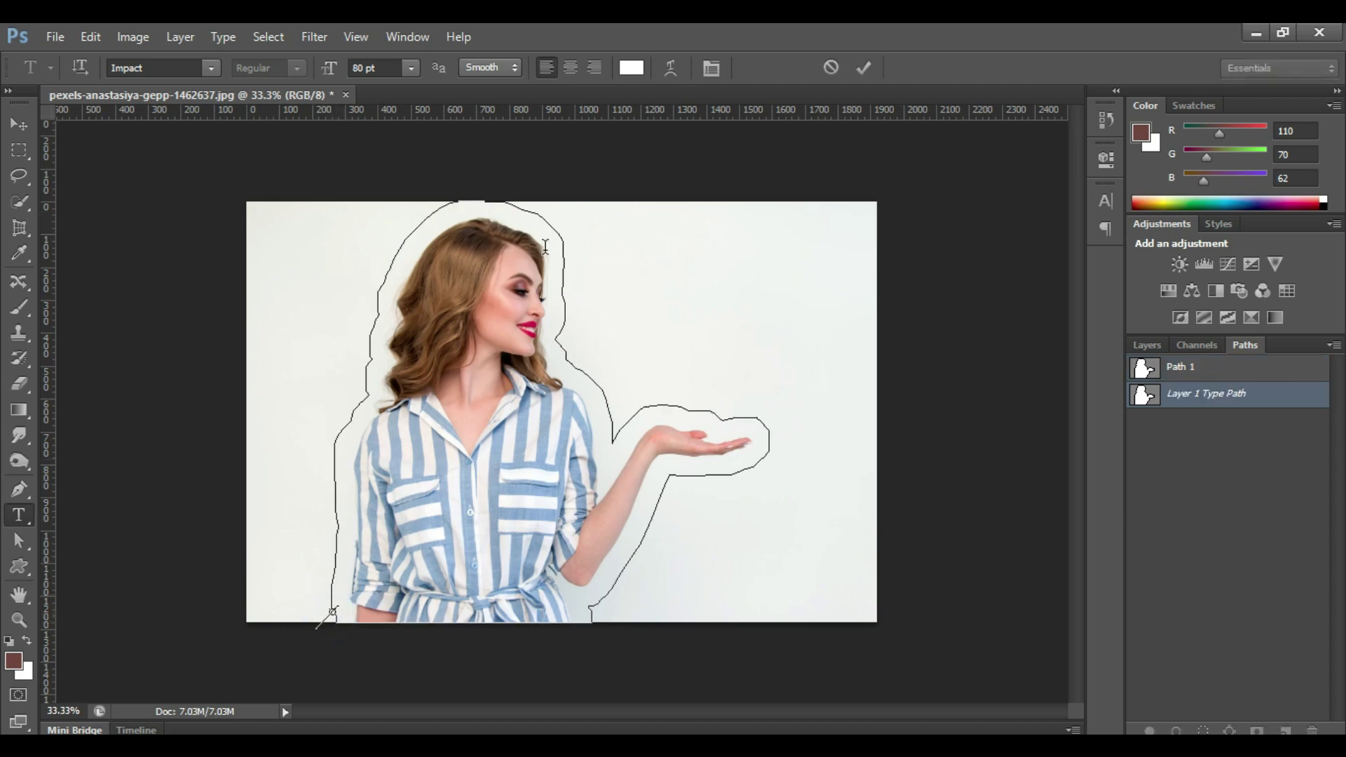
Select the Lorem ipsum opening sentences through "lacinia." in Notepad
{"action": "left_click", "coordinate": [654, 730]}
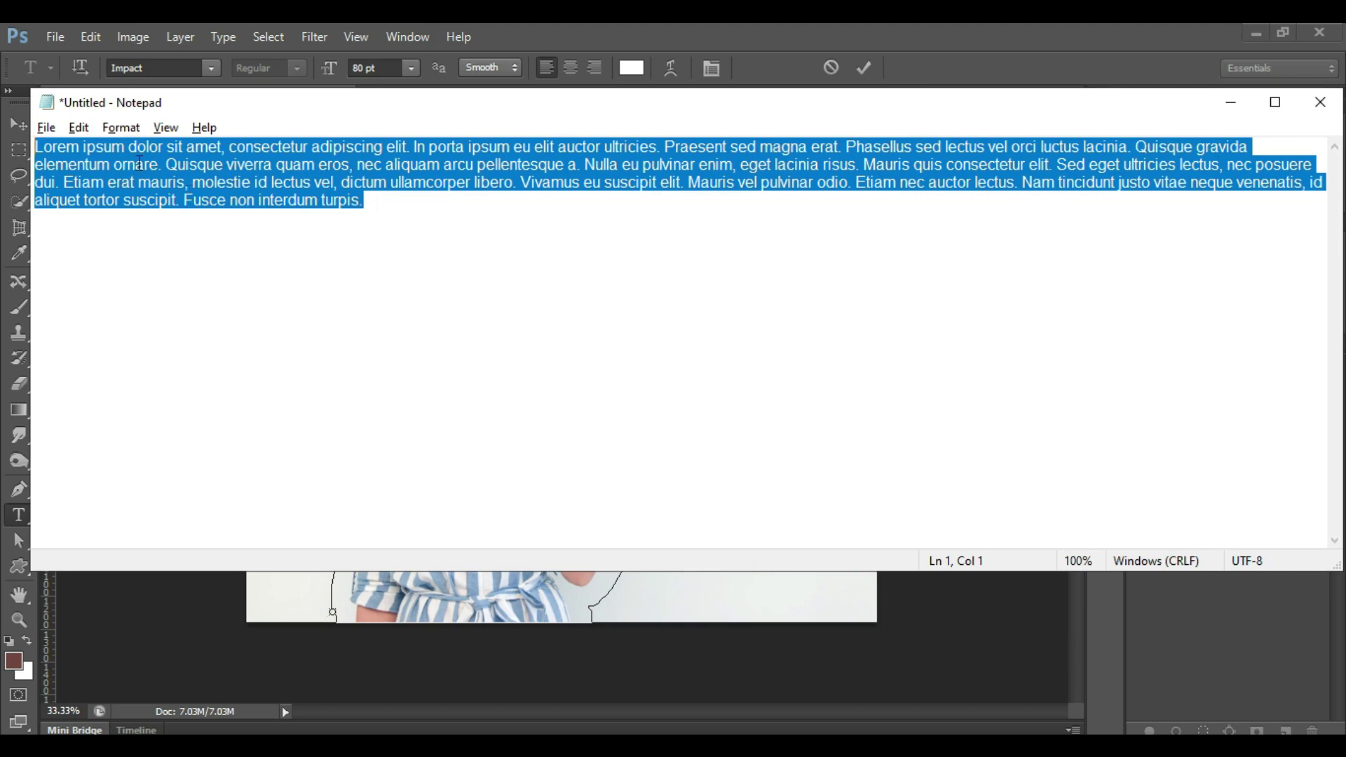
{"action": "left_click", "coordinate": [510, 198]}
{"action": "mouse_move", "coordinate": [35, 146]}
{"action": "left_mouse_down"}
{"action": "mouse_move", "coordinate": [550, 136]}
{"action": "mouse_move", "coordinate": [1132, 146]}
{"action": "left_mouse_up"}
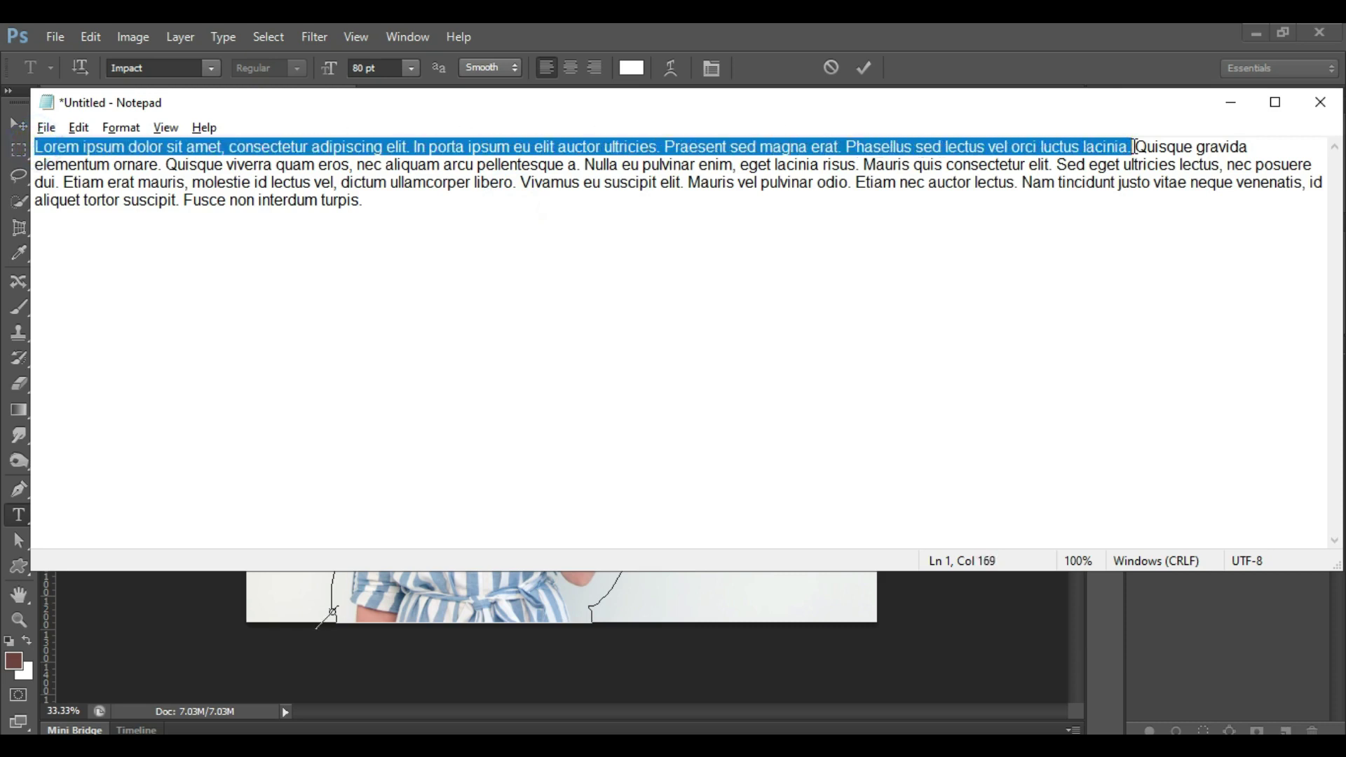
Paste the Lorem ipsum sentences onto the outline path and select all the path text
{"action": "left_click", "coordinate": [261, 623]}
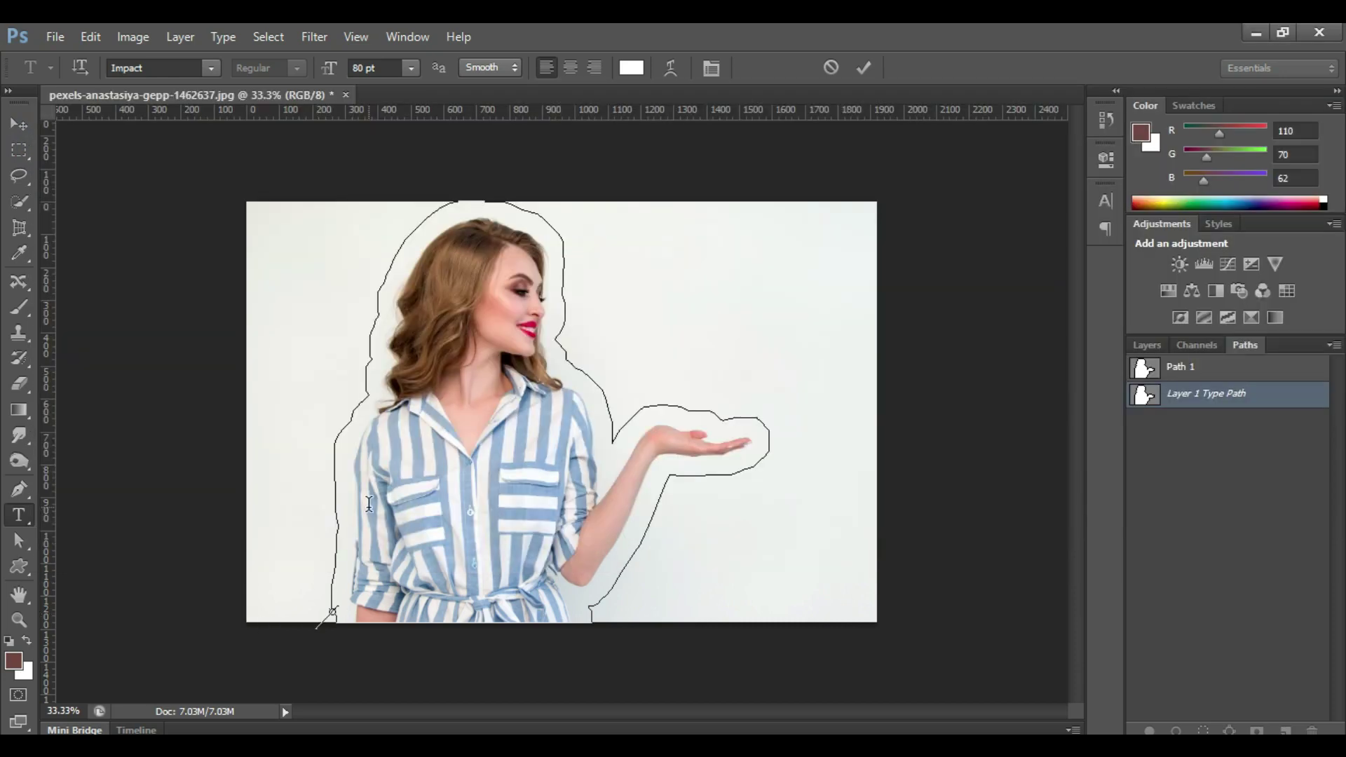
{"action": "key", "text": "ctrl+v"}
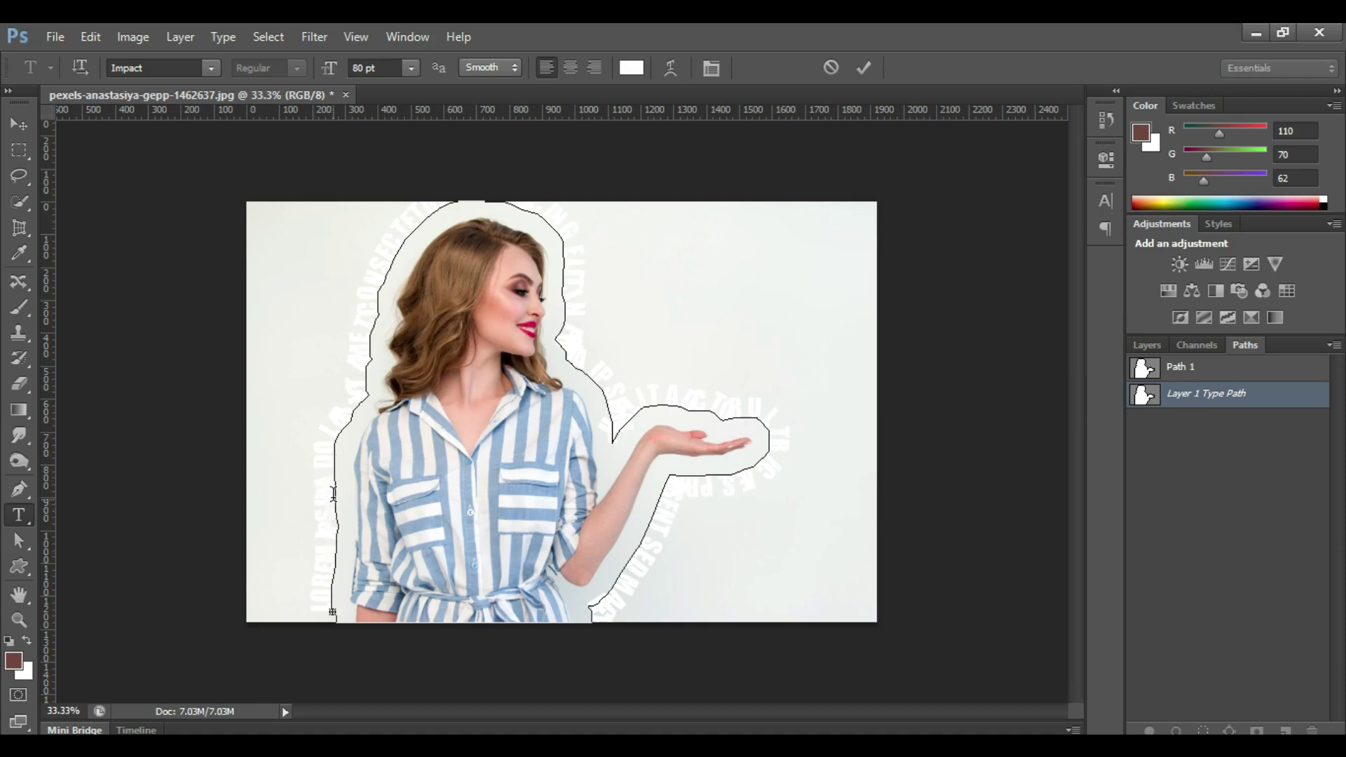
{"action": "left_click", "coordinate": [332, 493]}
{"action": "key", "text": "ctrl+a"}
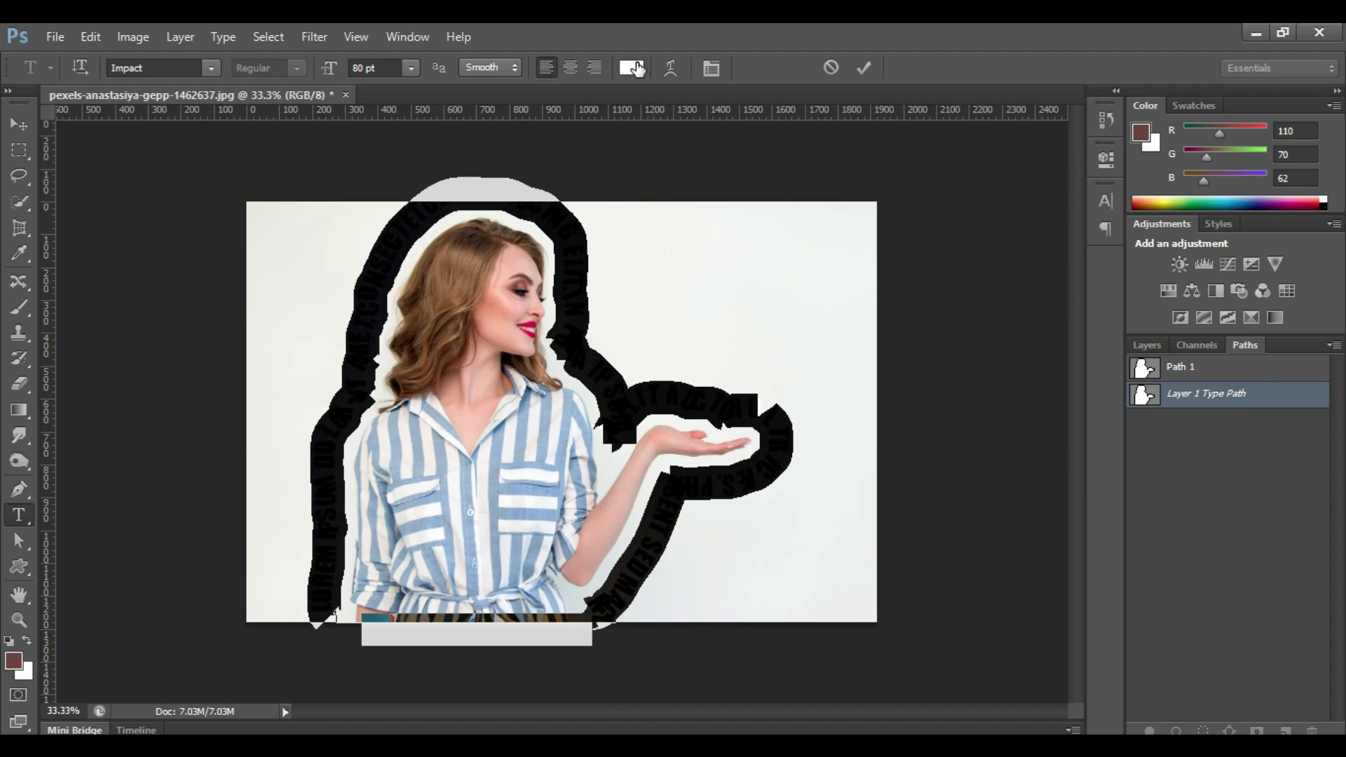
Set the path text colour to a darkened blue-grey sampled from a shirt stripe
{"action": "left_click", "coordinate": [634, 67]}
{"action": "left_click", "coordinate": [497, 449]}
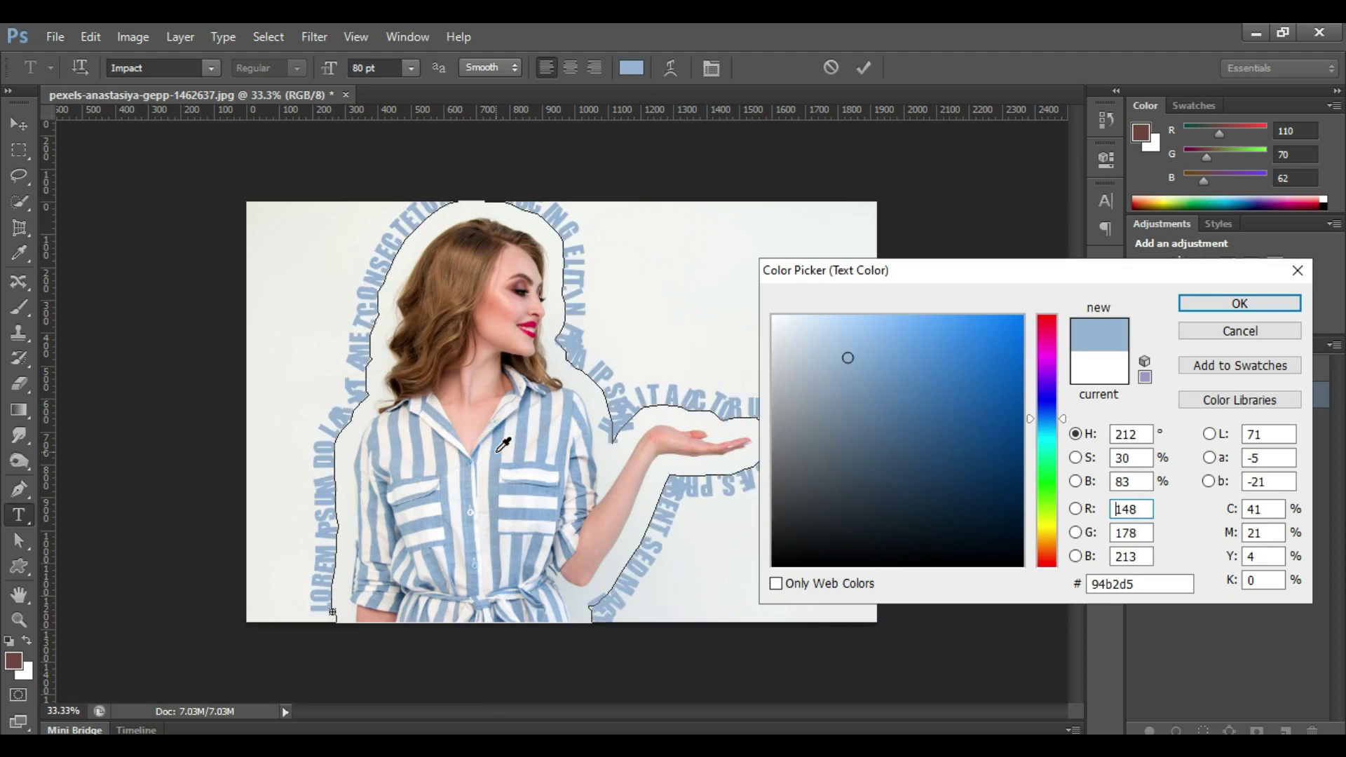
{"action": "left_click_drag", "start_coordinate": [849, 358], "coordinate": [861, 404]}
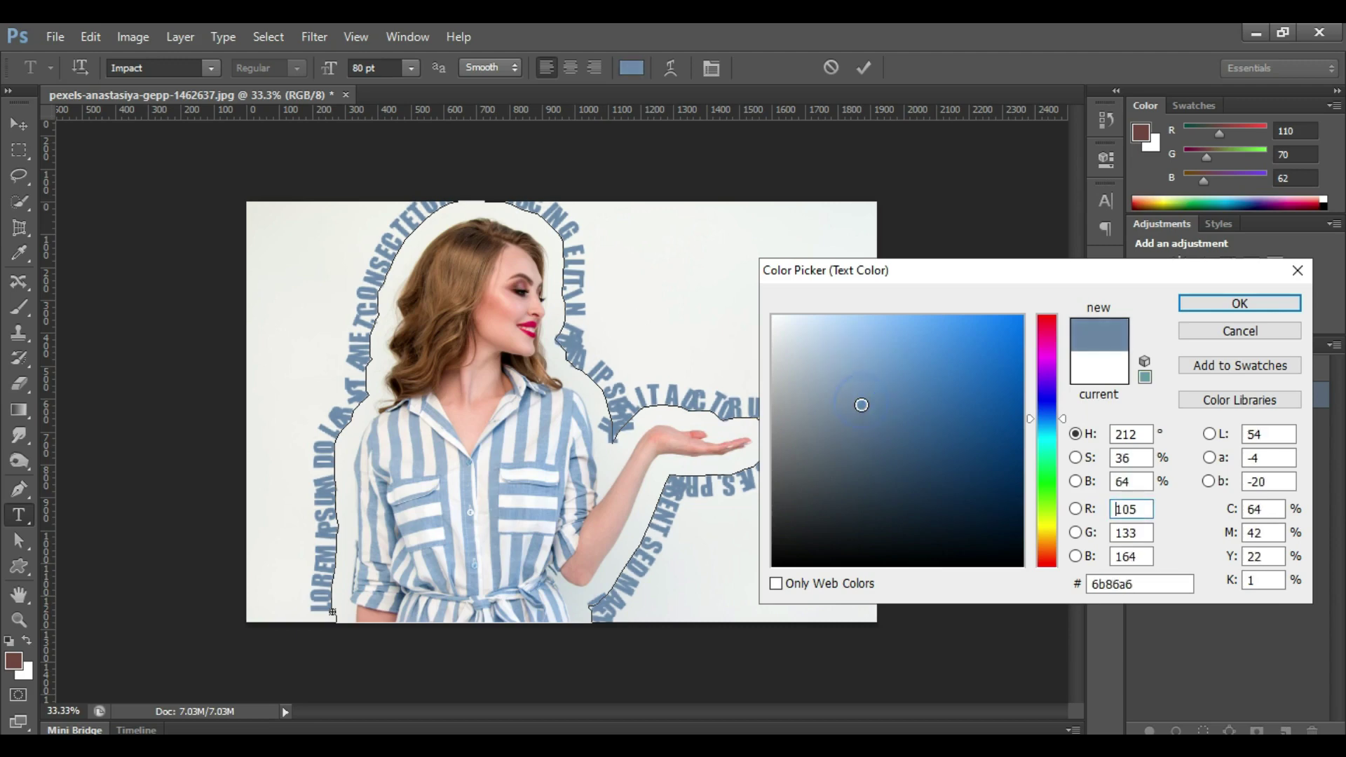
{"action": "left_click", "coordinate": [1239, 303]}
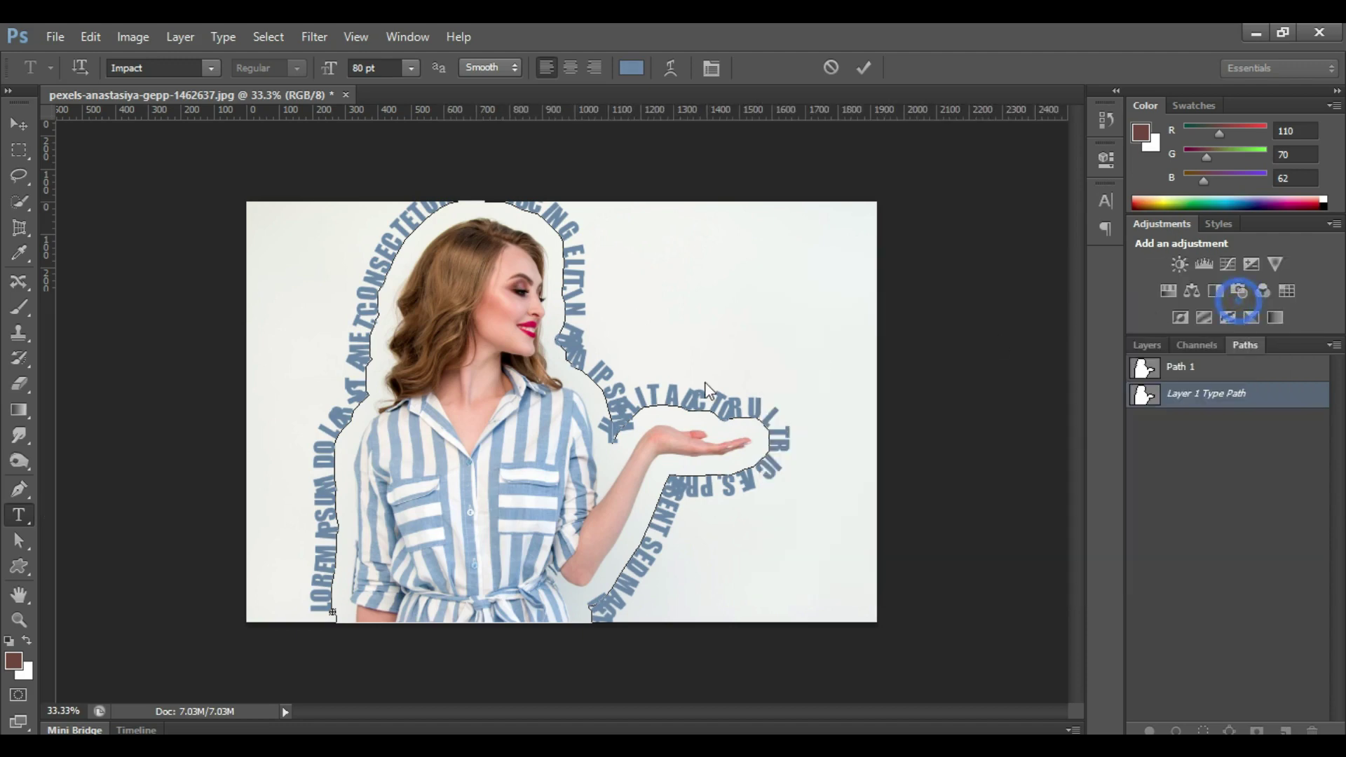
{"action": "key", "text": "ctrl+a"}
Set the path text font to Roboto Black
{"action": "left_click", "coordinate": [146, 68]}
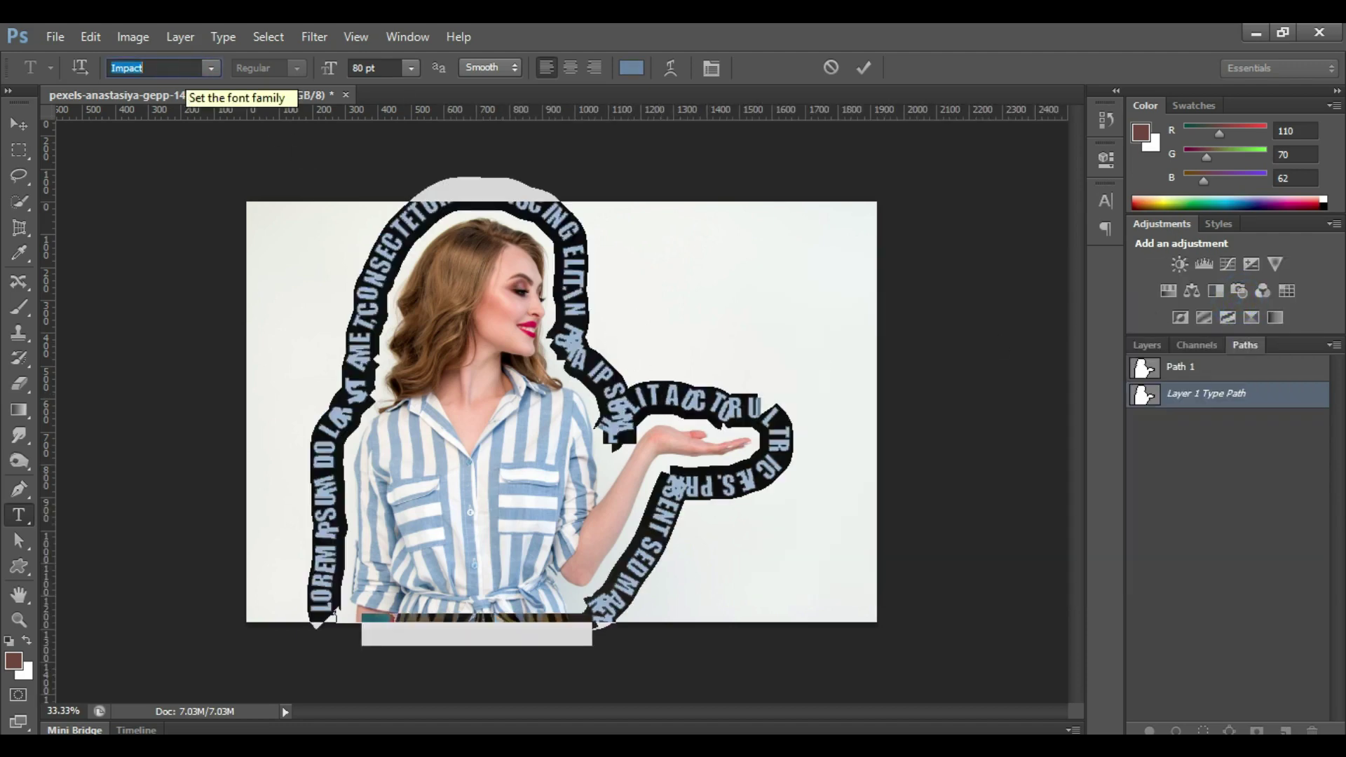
{"action": "type", "text": "Roboto"}
{"action": "key", "text": "Return"}
{"action": "left_click", "coordinate": [297, 68]}
{"action": "left_click", "coordinate": [300, 245]}
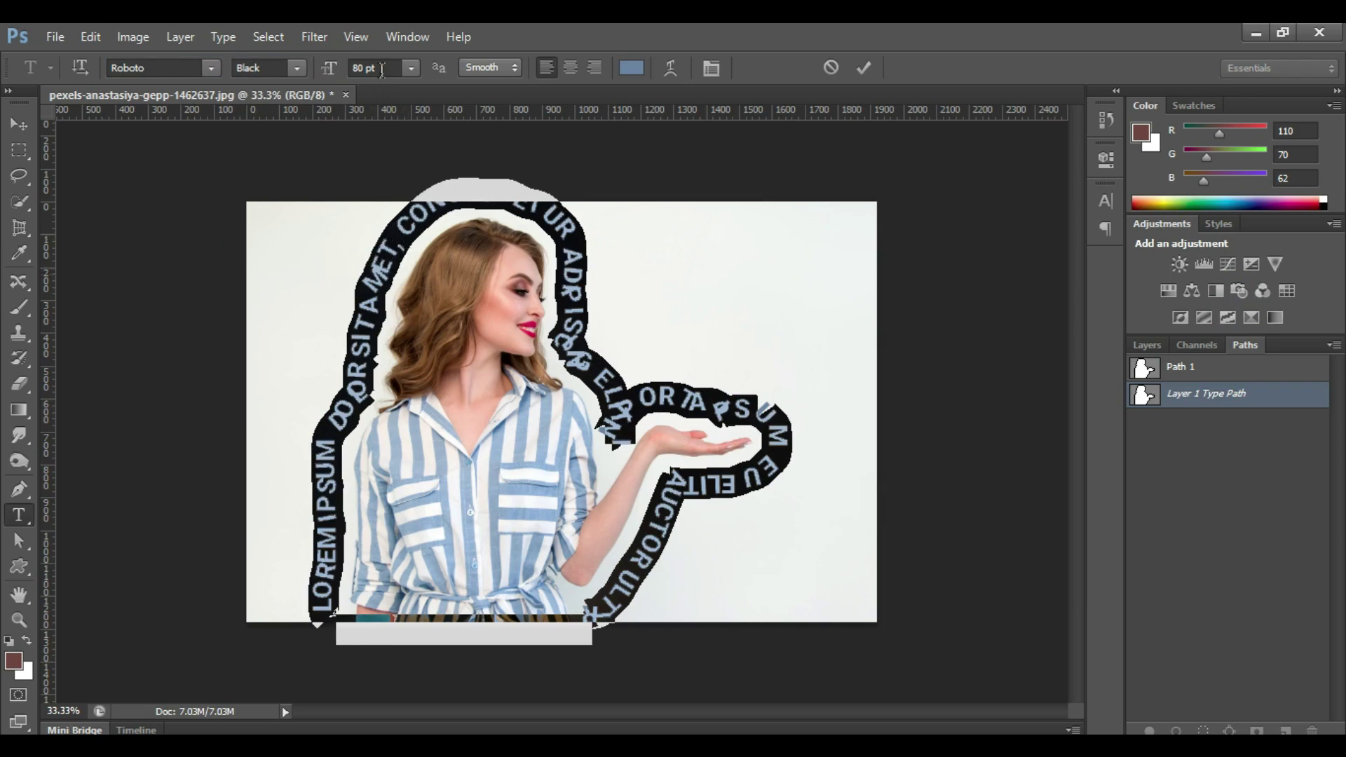
Set the font size to 60 pt and reselect all the path text
{"action": "left_click", "coordinate": [359, 68]}
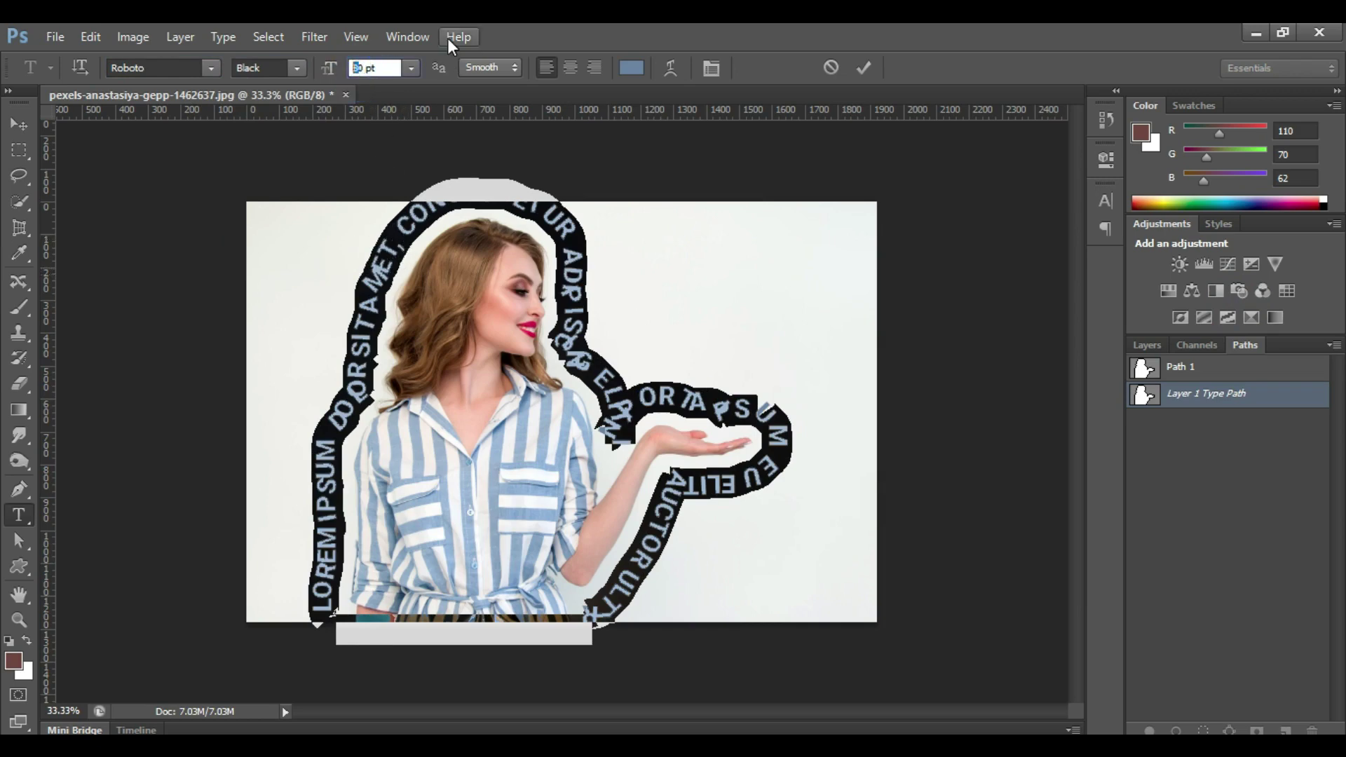
{"action": "type", "text": "60"}
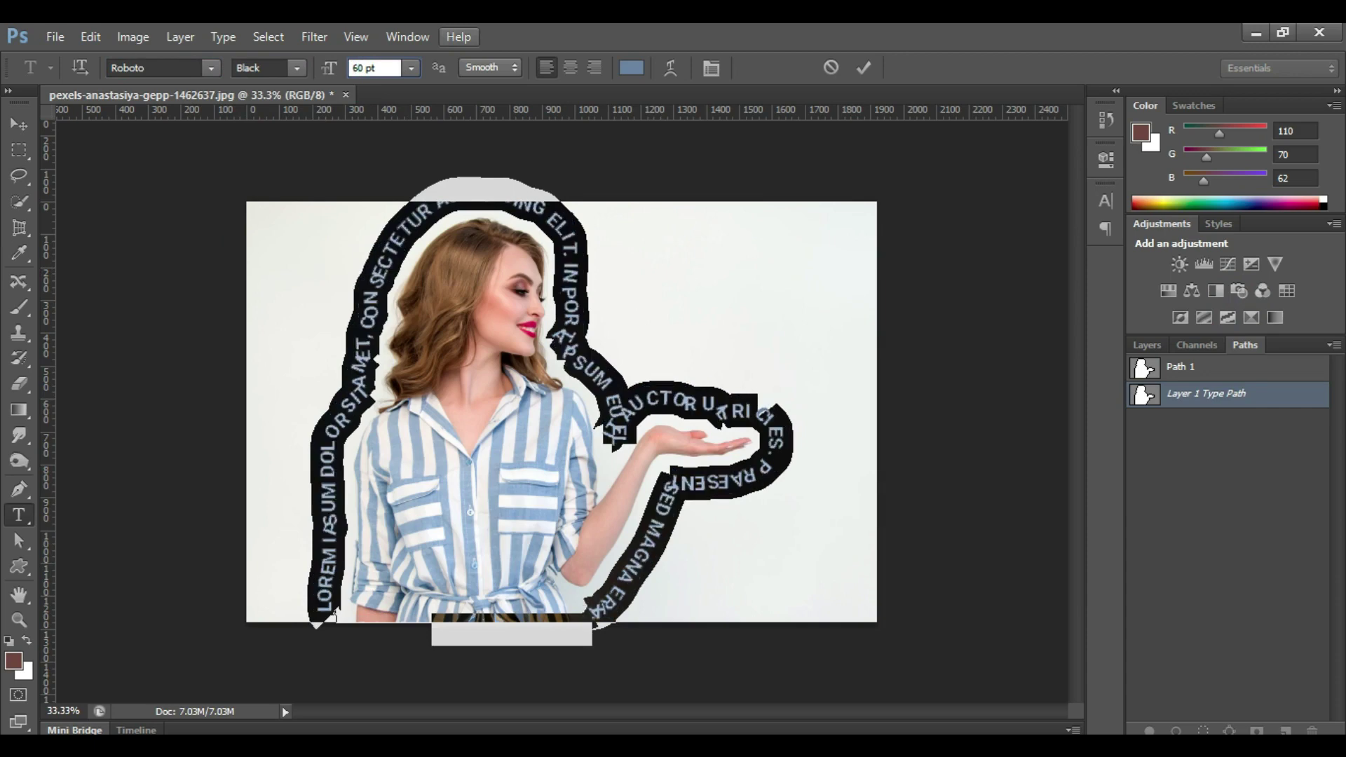
{"action": "left_click", "coordinate": [397, 253]}
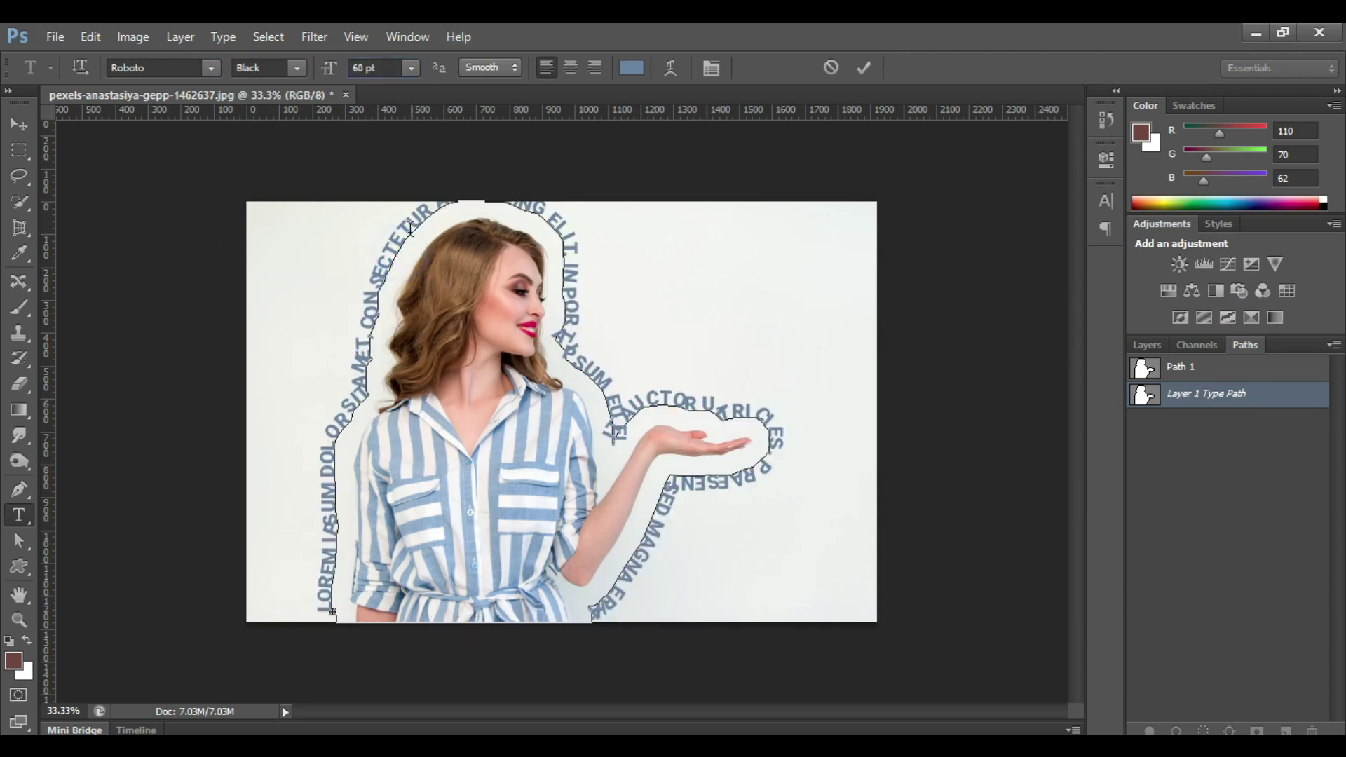
{"action": "double_click", "coordinate": [393, 228]}
{"action": "key", "text": "ctrl+a"}
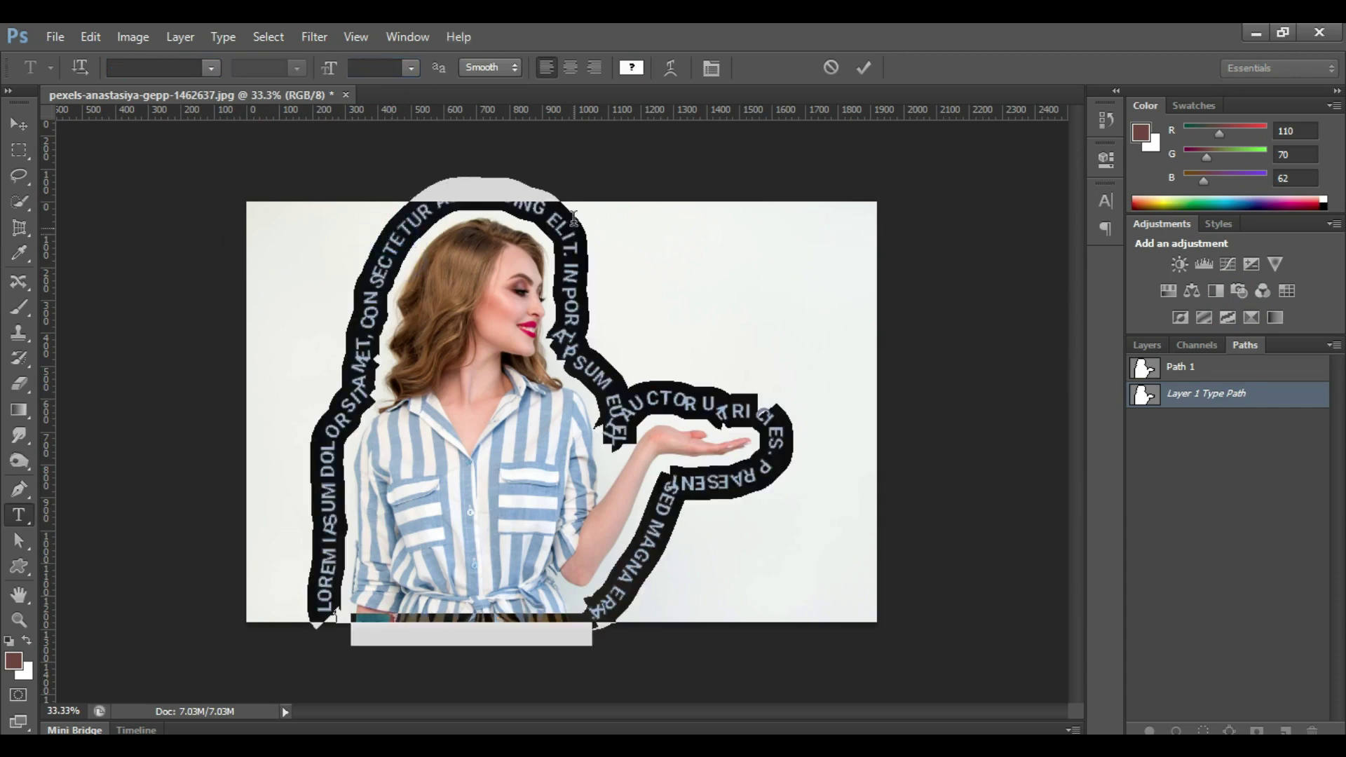
Enlarge the text to 70 pt in the Character settings and commit the type
{"action": "left_click", "coordinate": [709, 68]}
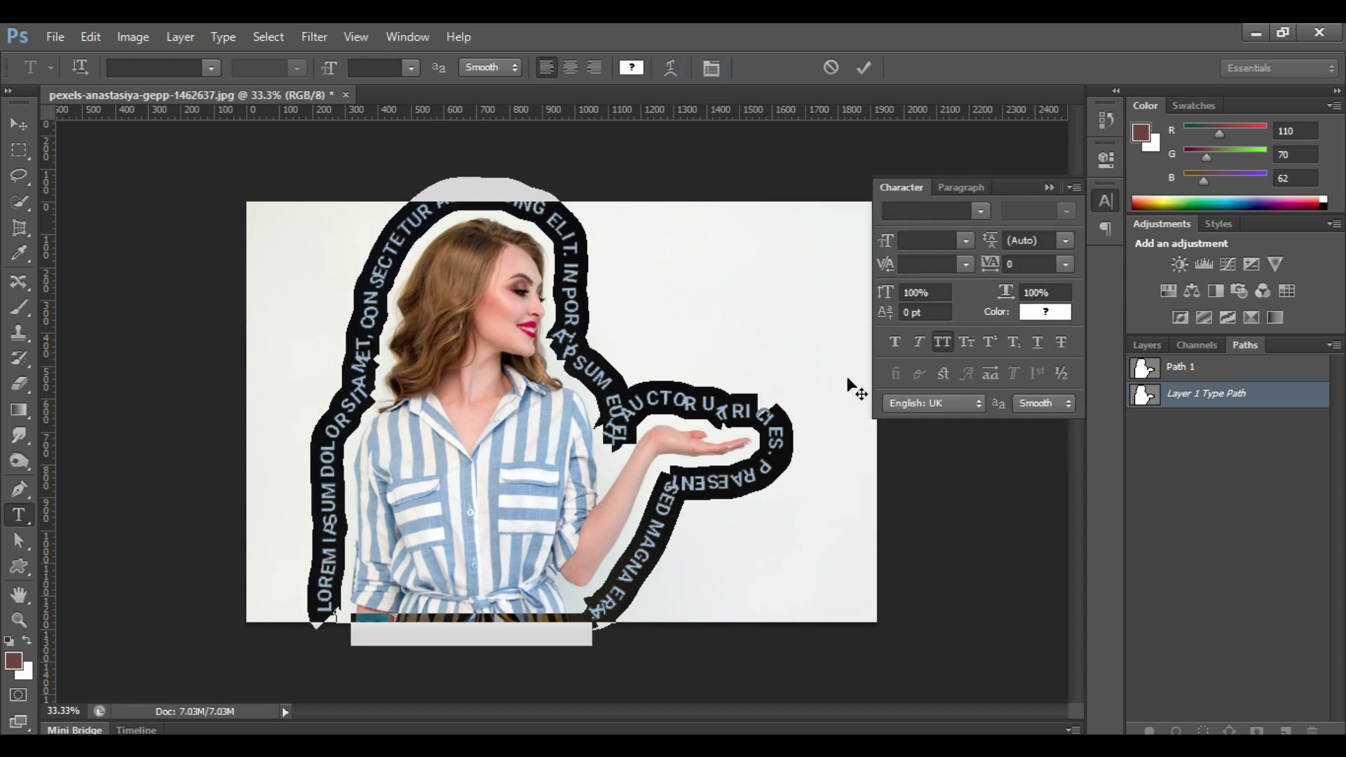
{"action": "left_click", "coordinate": [1037, 342]}
{"action": "left_click", "coordinate": [927, 239]}
{"action": "type", "text": "70"}
{"action": "key", "text": "Return"}
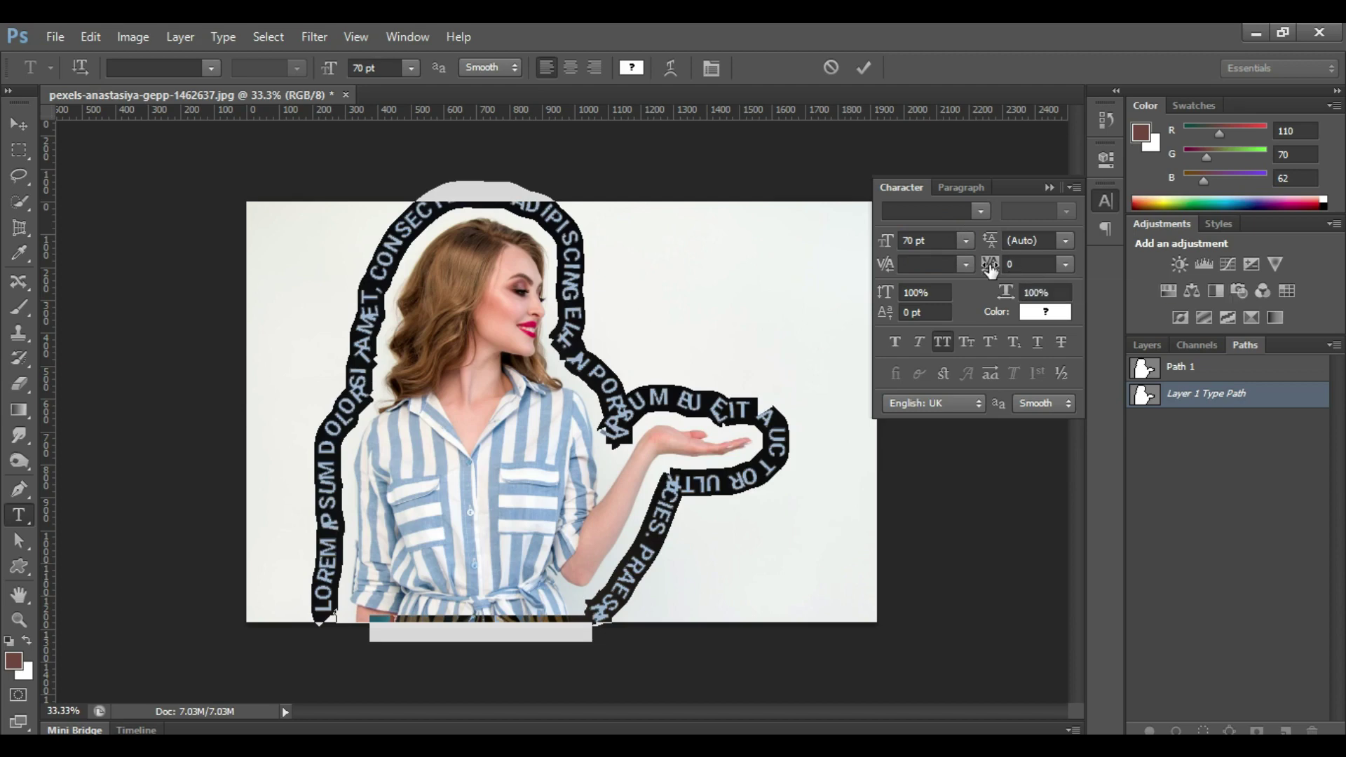
{"action": "key", "text": "ctrl+Return"}
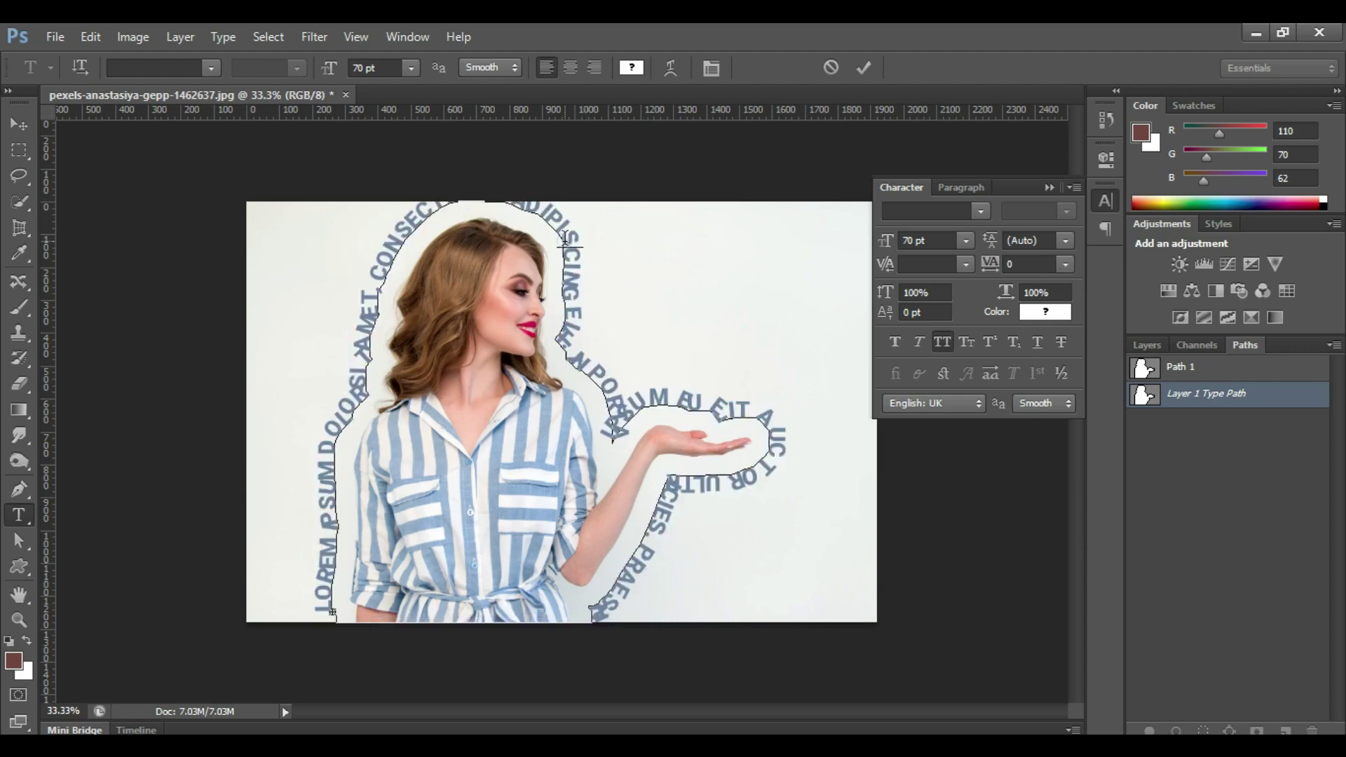